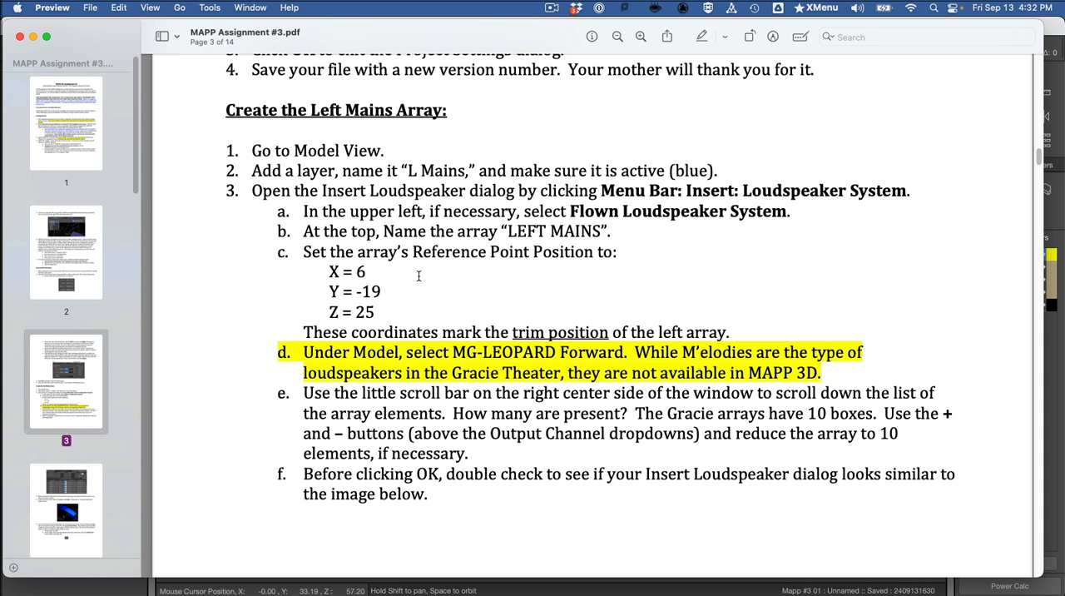
Step: Switch to MAPP 3D and save the project as a new version named "Mapp #3 02.mapp" in the Video IP folder
{"action": "key", "text": "super+Tab"}
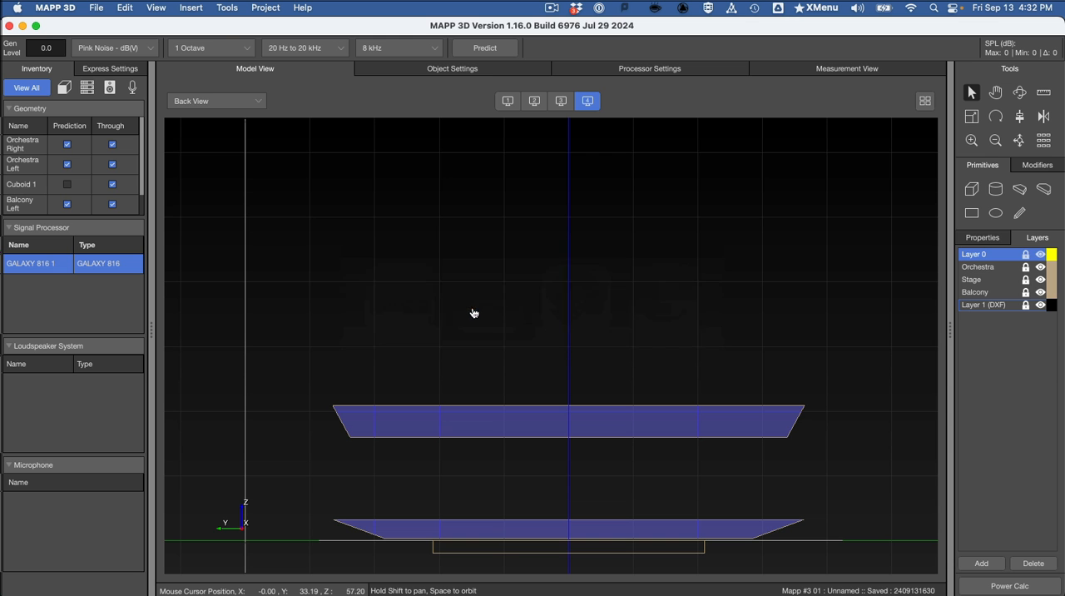
{"action": "left_click", "coordinate": [125, 7]}
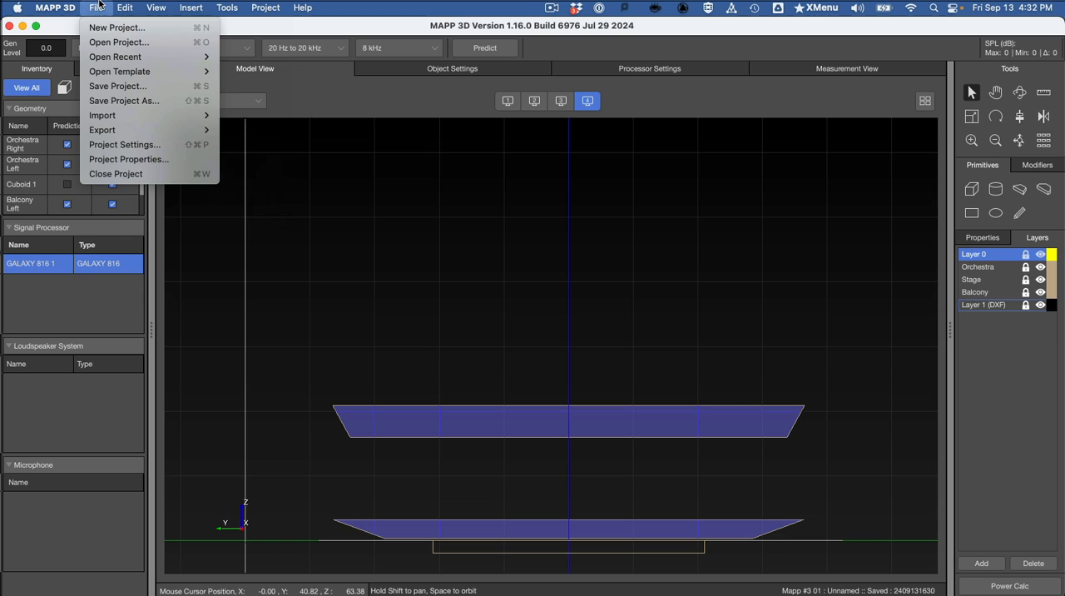
{"action": "left_click", "coordinate": [117, 100]}
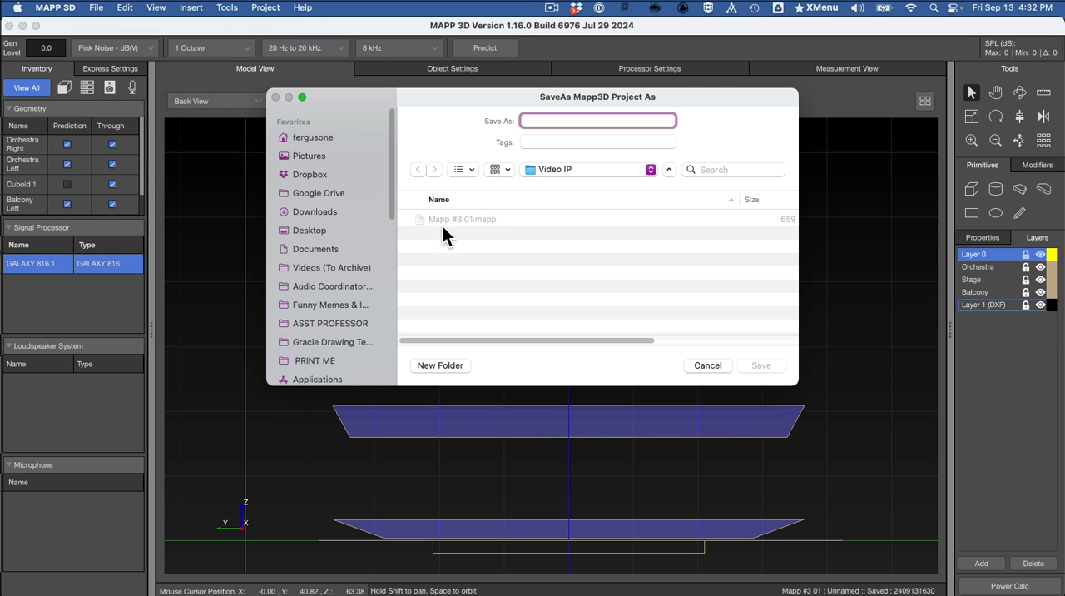
{"action": "left_click", "coordinate": [442, 218]}
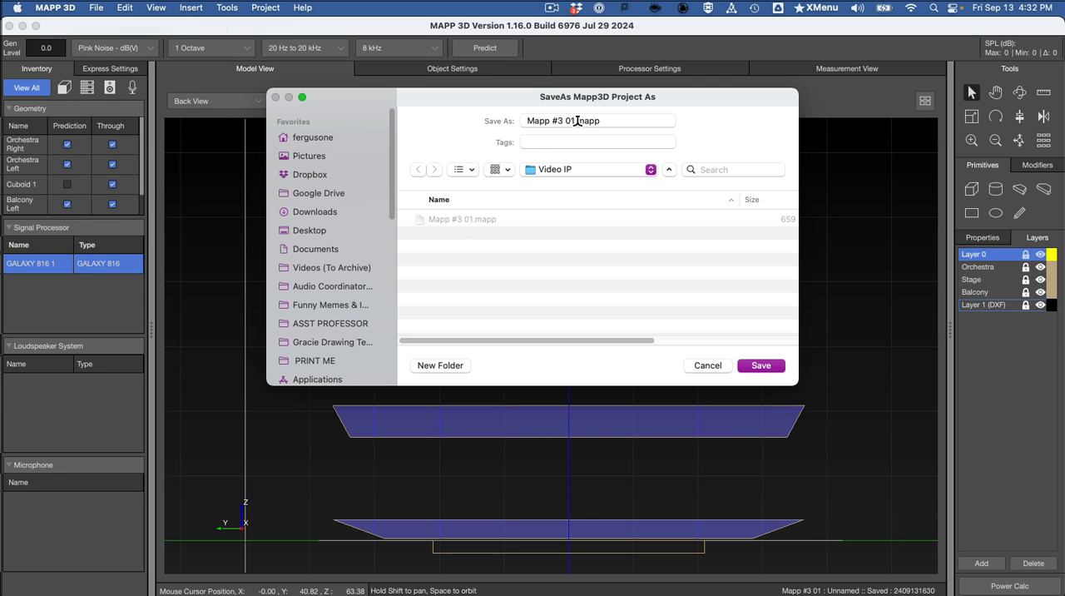
{"action": "left_click", "coordinate": [578, 121]}
{"action": "key", "text": "BackSpace"}
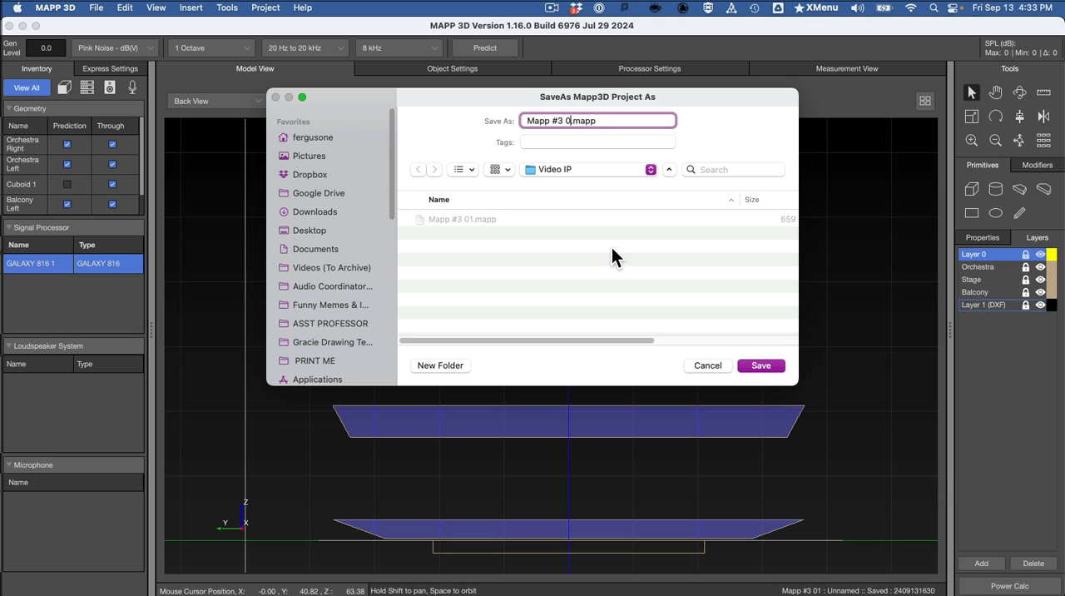
{"action": "type", "text": "2"}
{"action": "left_click", "coordinate": [770, 368]}
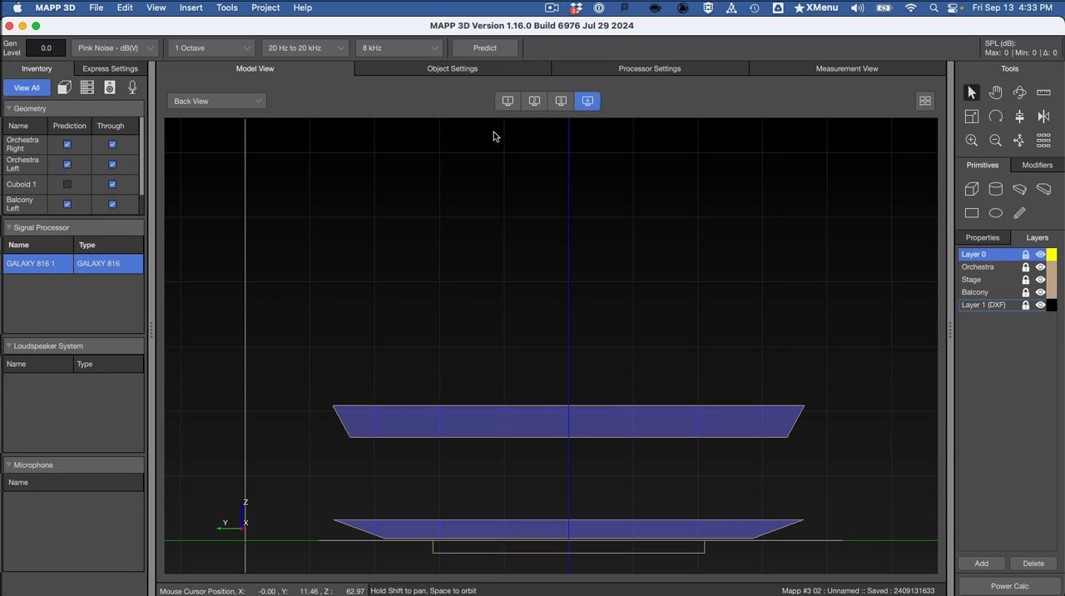
Step: Show the venue in the first model viewport and consult the Left Mains Array instructions in Preview
{"action": "left_click", "coordinate": [507, 102]}
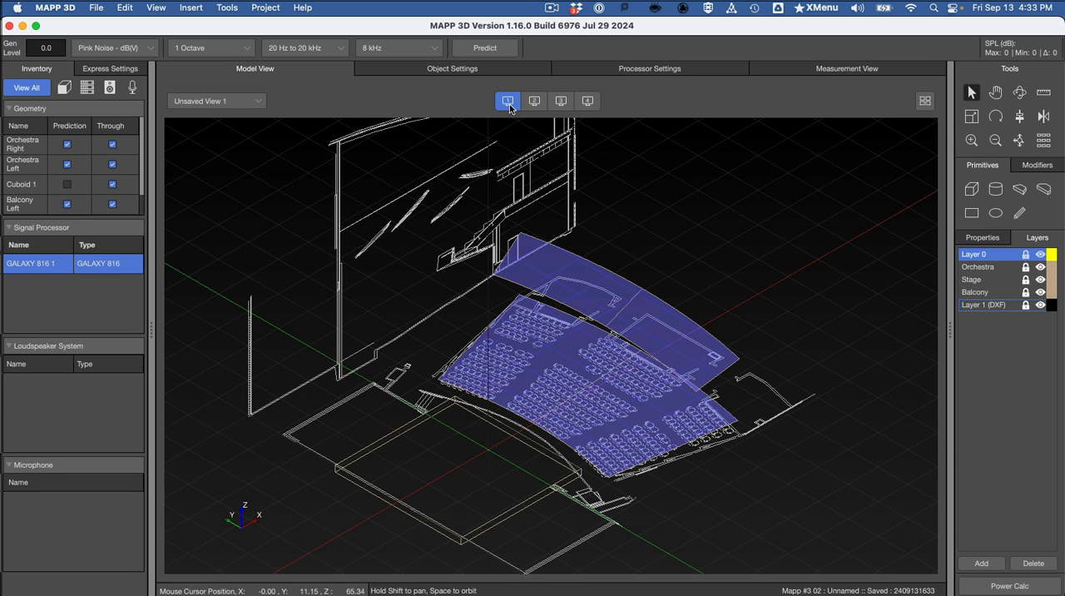
{"action": "key", "text": "super+Tab"}
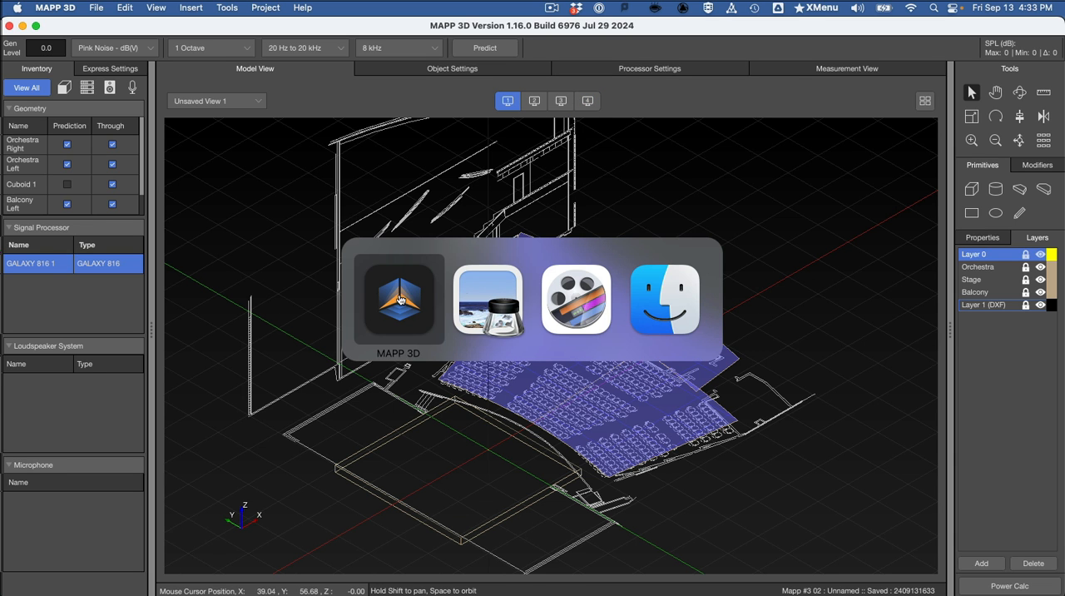
{"action": "left_click", "coordinate": [485, 306]}
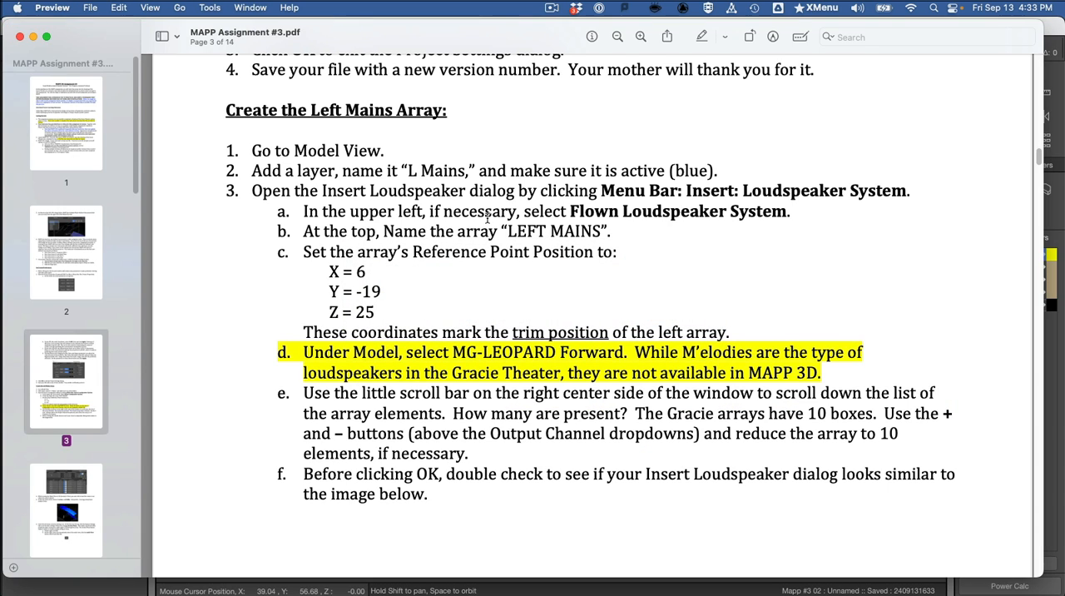
Step: Return to MAPP 3D and add a layer named "L Mains", checking the name against the assignment PDF in Preview
{"action": "key", "text": "super+Tab"}
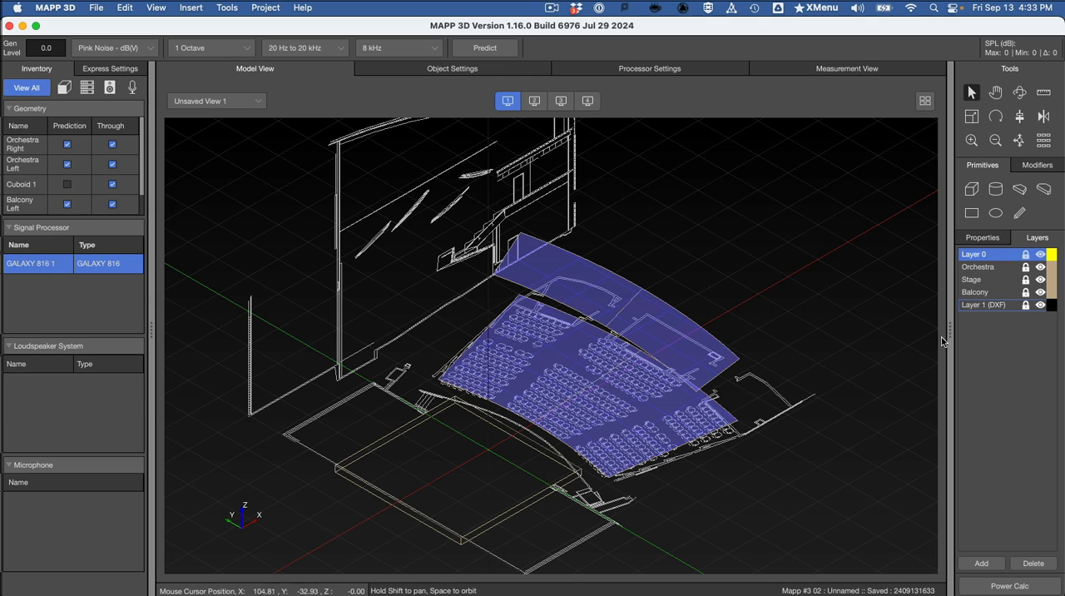
{"action": "left_click", "coordinate": [1003, 560]}
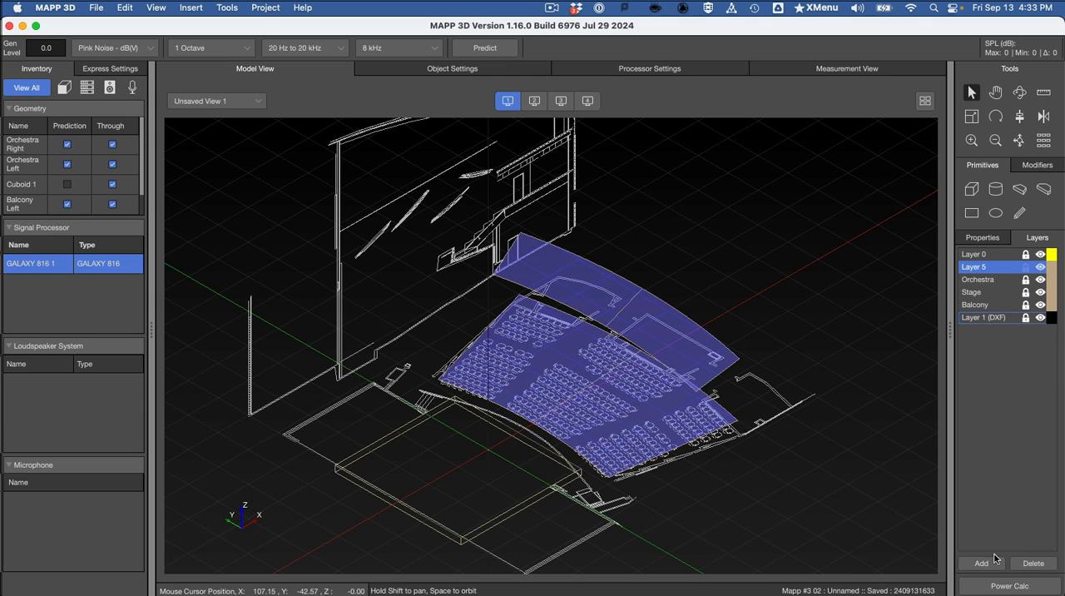
{"action": "double_click", "coordinate": [996, 267]}
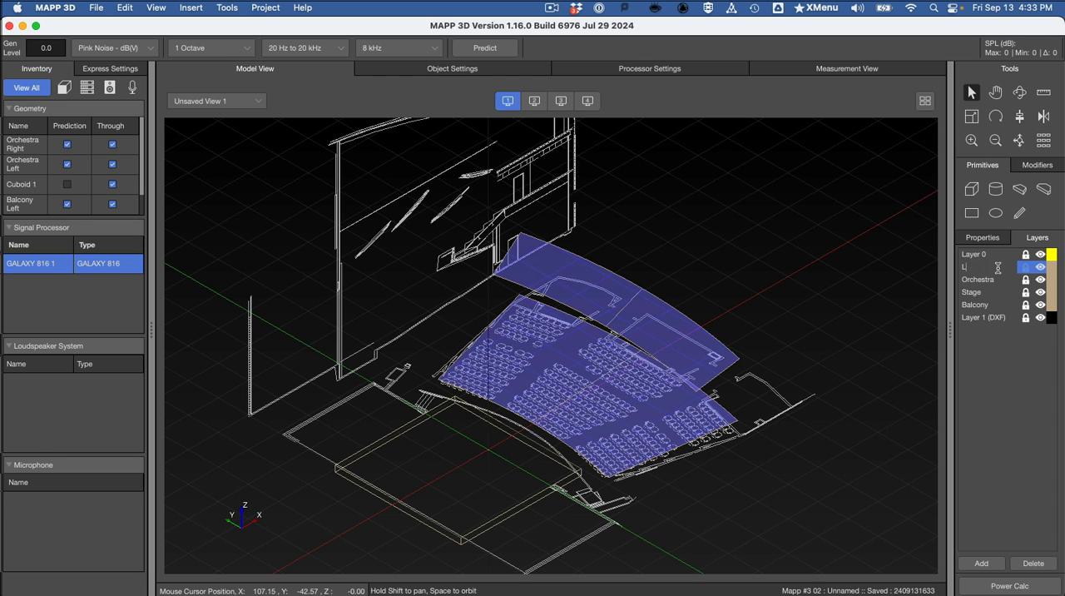
{"action": "key", "text": "super+Tab"}
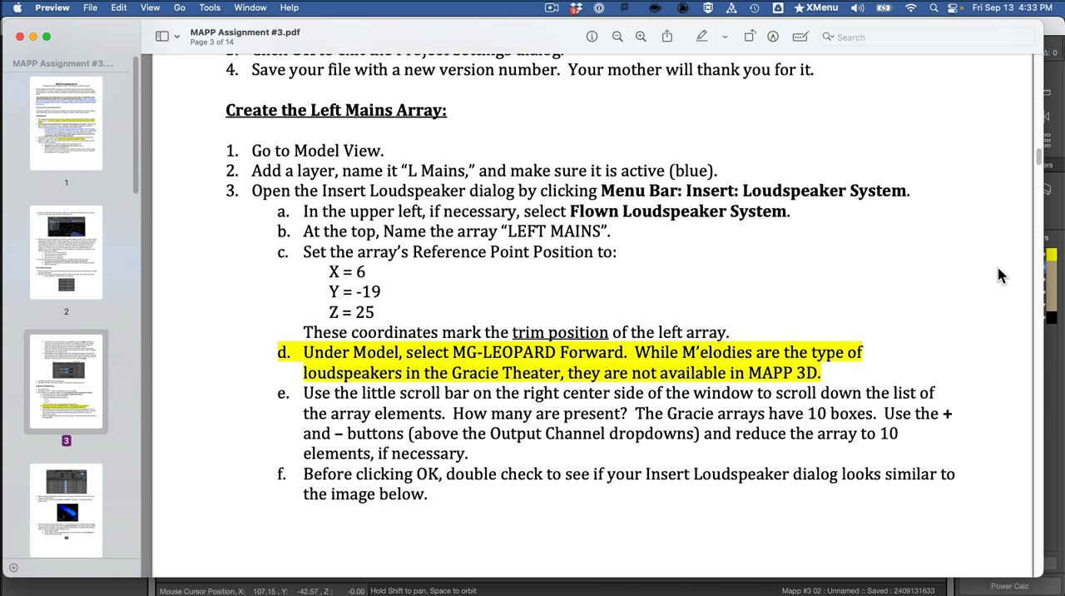
{"action": "key", "text": "super+Tab"}
{"action": "key", "text": "super+Tab"}
{"action": "key", "text": "super+Tab"}
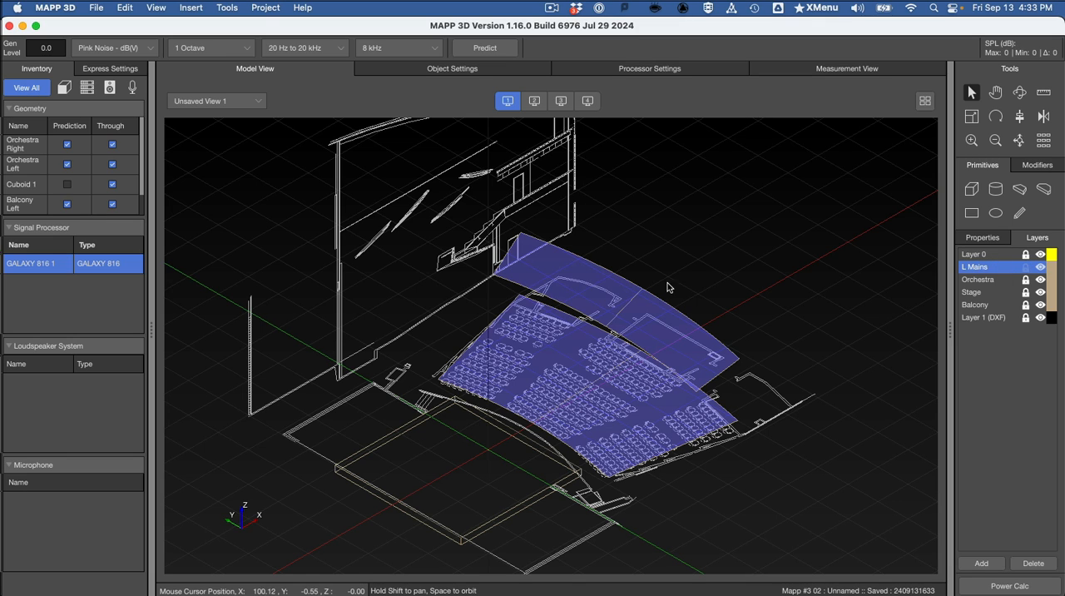
Step: Start inserting a flown loudspeaker system and name it "LEFT MAINS", copying the name from the assignment PDF in Preview
{"action": "left_click", "coordinate": [186, 7]}
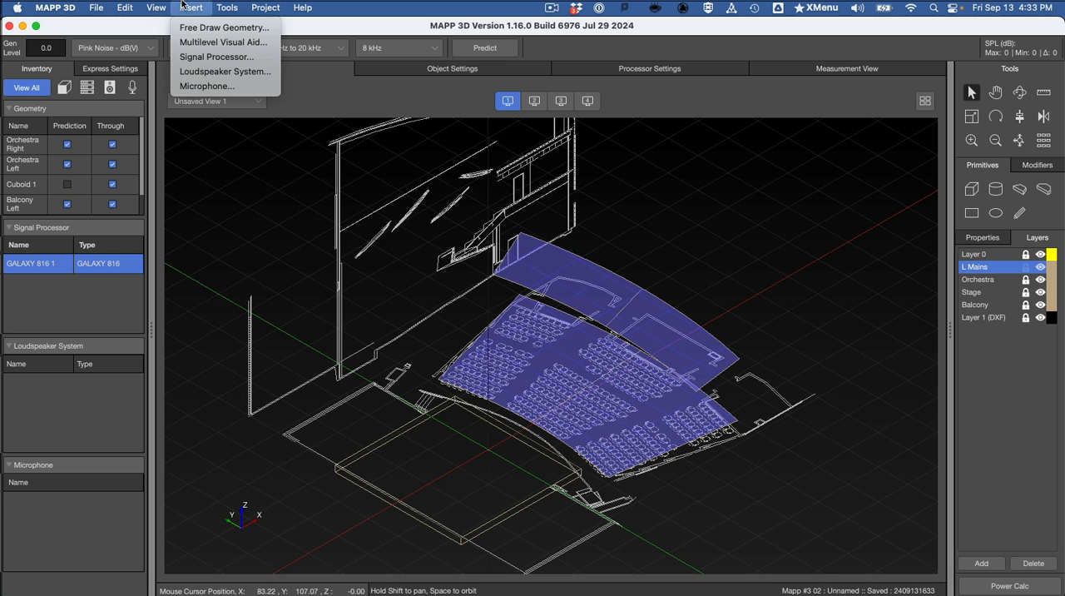
{"action": "left_click", "coordinate": [207, 73]}
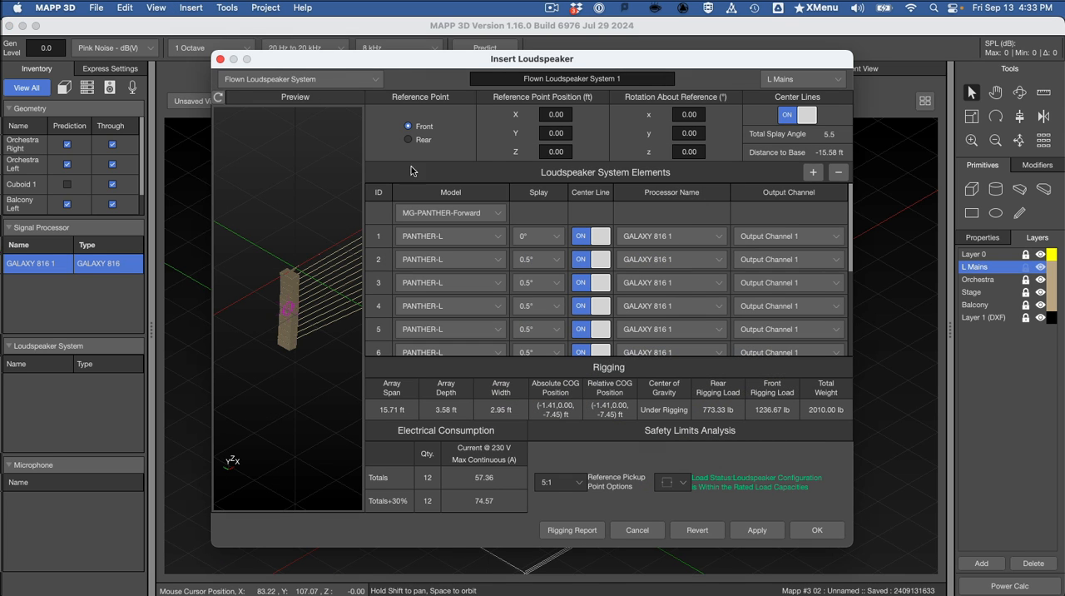
{"action": "key", "text": "super+Tab"}
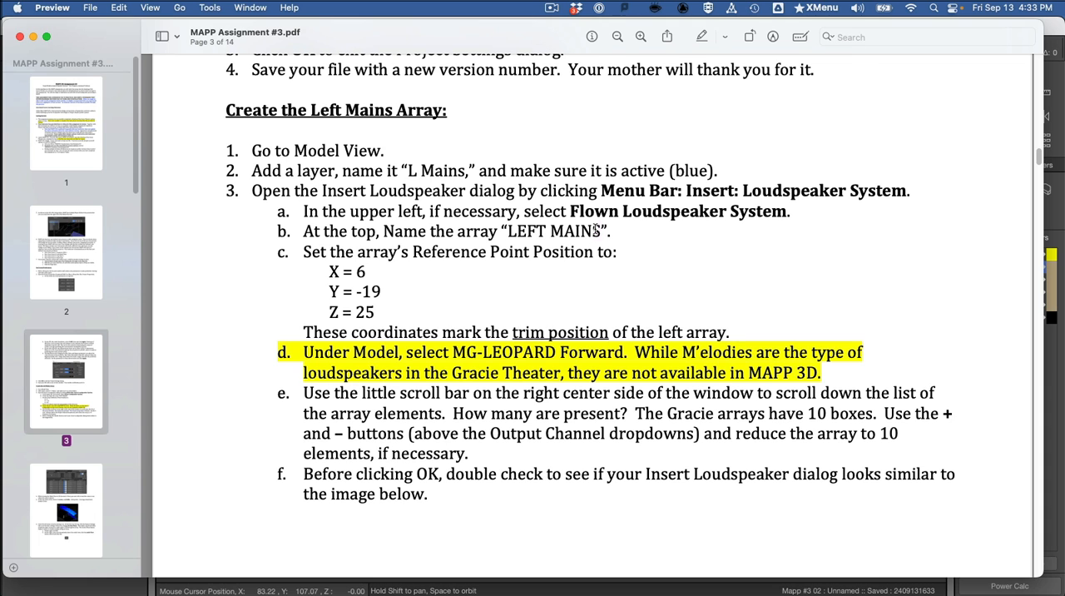
{"action": "left_click_drag", "start_coordinate": [601, 231], "coordinate": [509, 230]}
{"action": "key", "text": "super+c"}
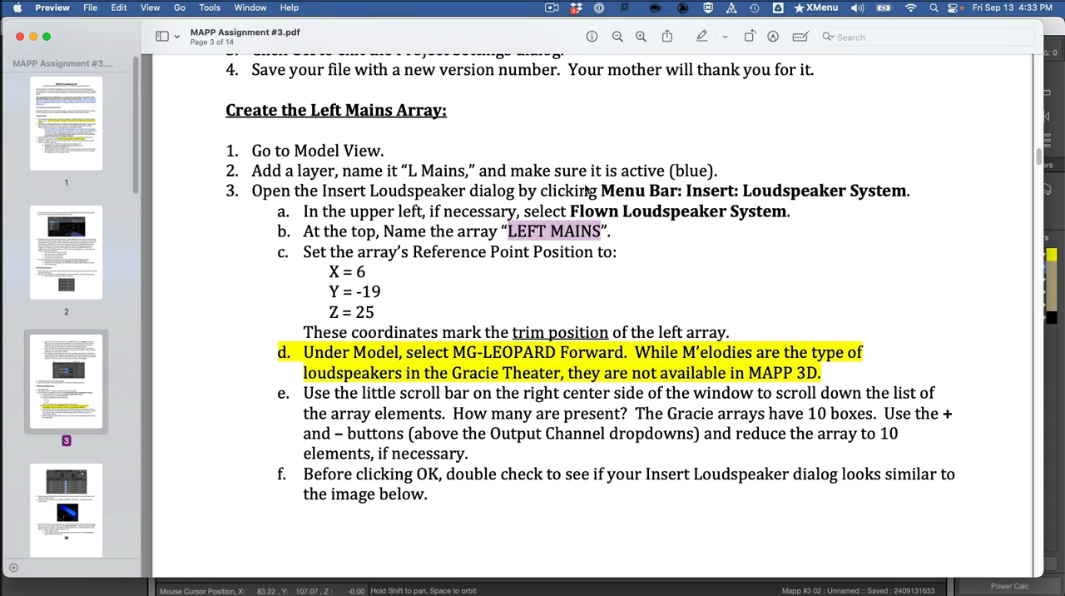
{"action": "key", "text": "super+Tab"}
{"action": "triple_click", "coordinate": [578, 80]}
{"action": "key", "text": "super+v"}
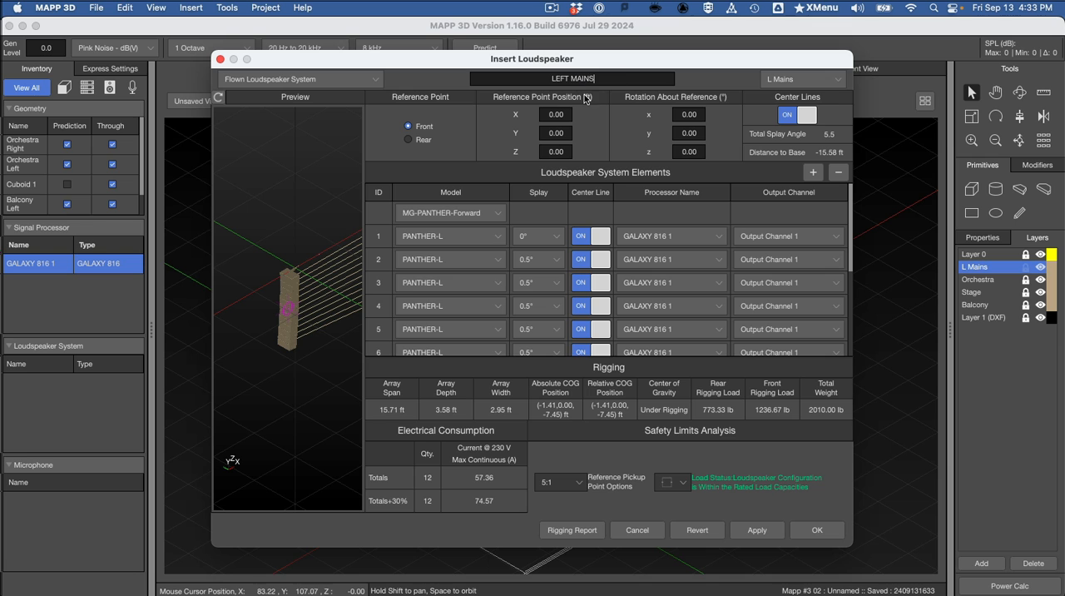
{"action": "key", "text": "Return"}
Step: Check the assignment in Preview and set the array's loudspeaker model to MG-LEOPARD-Forward in MAPP 3D
{"action": "key", "text": "super+Tab"}
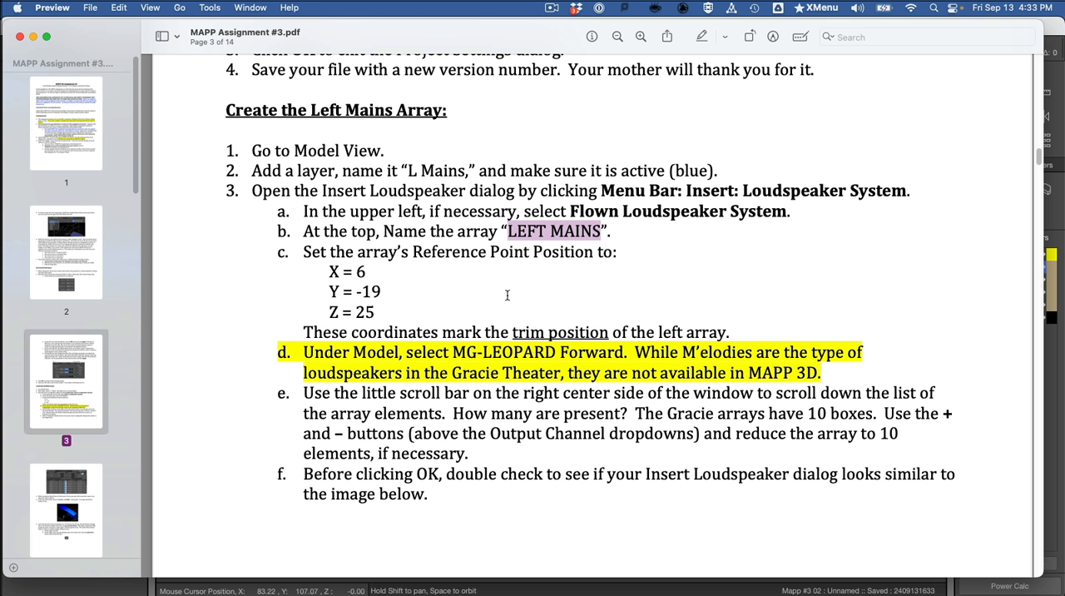
{"action": "key", "text": "super+Tab"}
{"action": "left_click", "coordinate": [451, 213]}
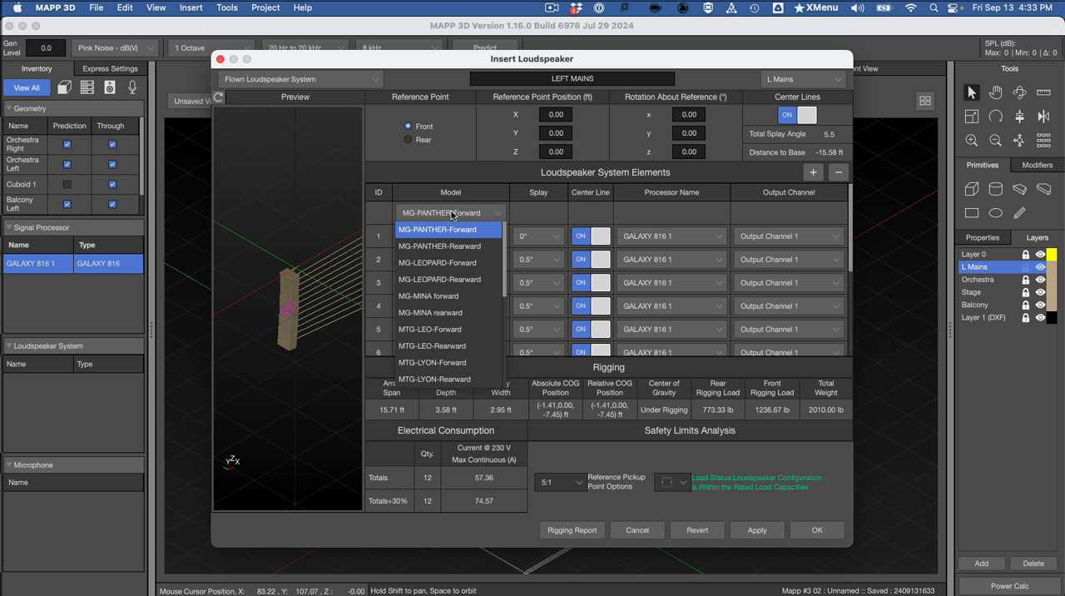
{"action": "left_click", "coordinate": [480, 263]}
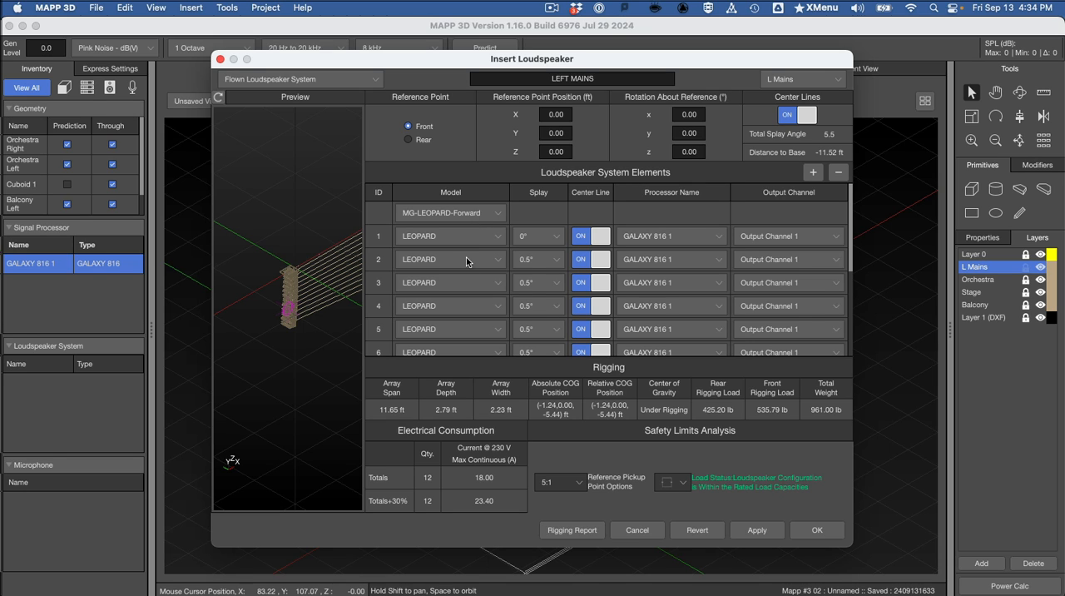
Step: Look up the trim coordinates in Preview and set the array's reference point position to X 6, Y -19, Z 25 ft
{"action": "key", "text": "super+Tab"}
{"action": "key", "text": "super+Tab"}
{"action": "key", "text": "super+Tab"}
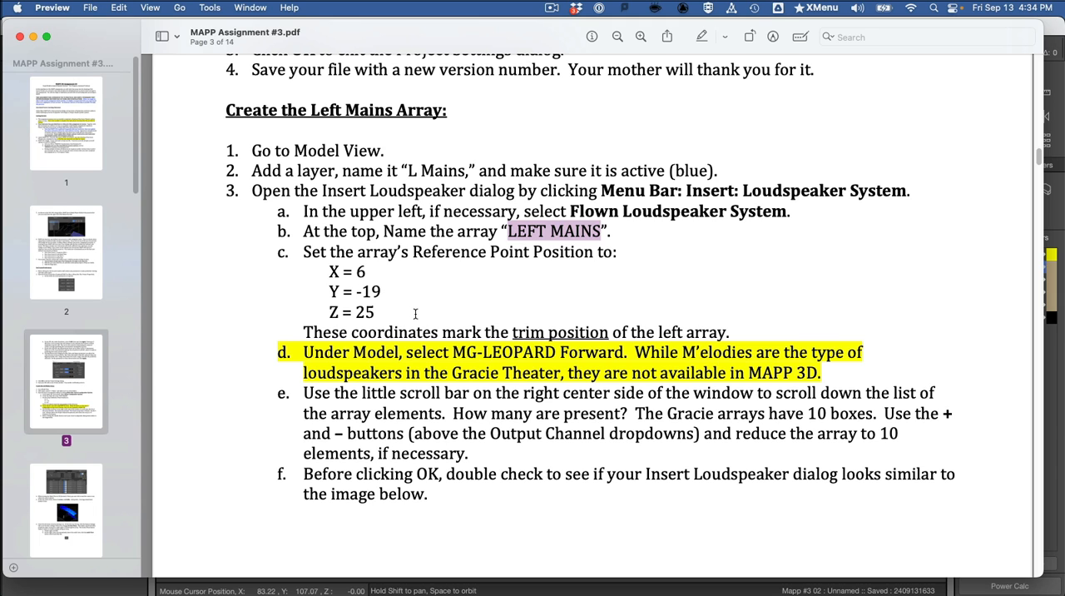
{"action": "key", "text": "super+Tab"}
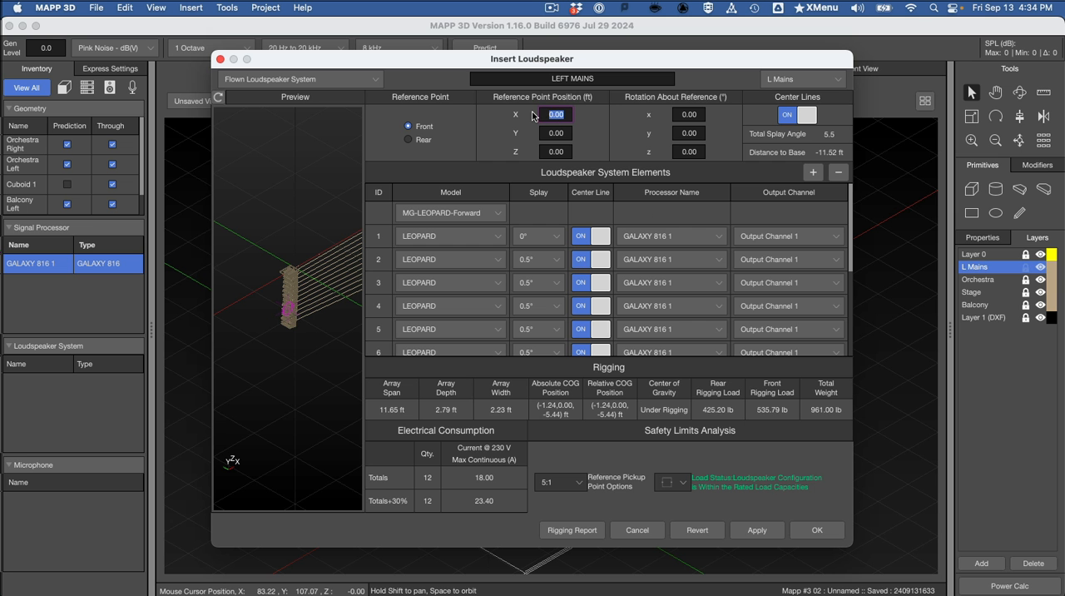
{"action": "type", "text": "6"}
{"action": "key", "text": "Tab"}
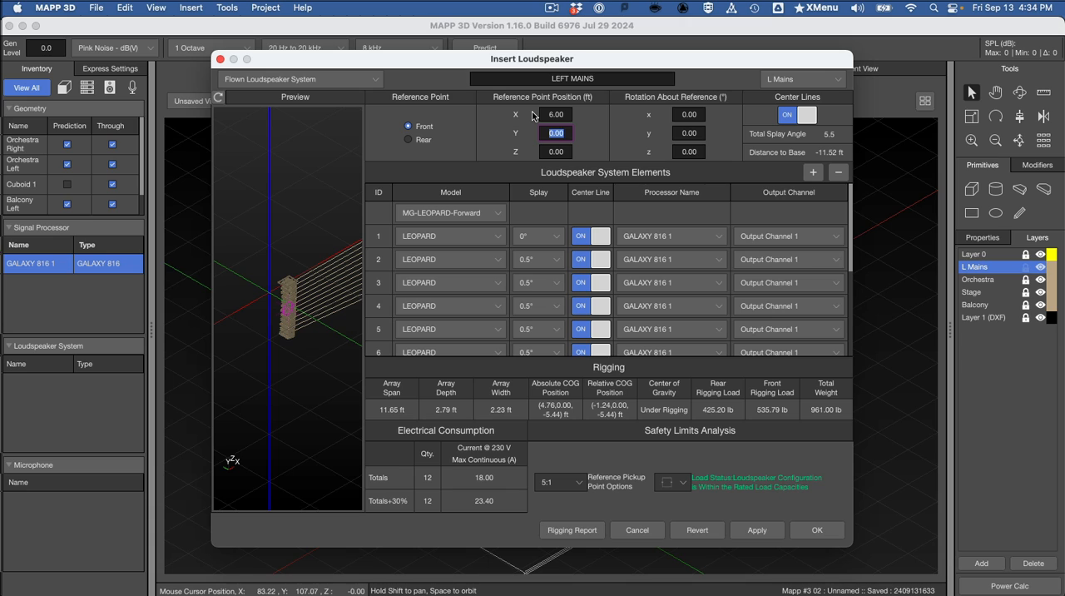
{"action": "type", "text": "-19"}
{"action": "key", "text": "Tab"}
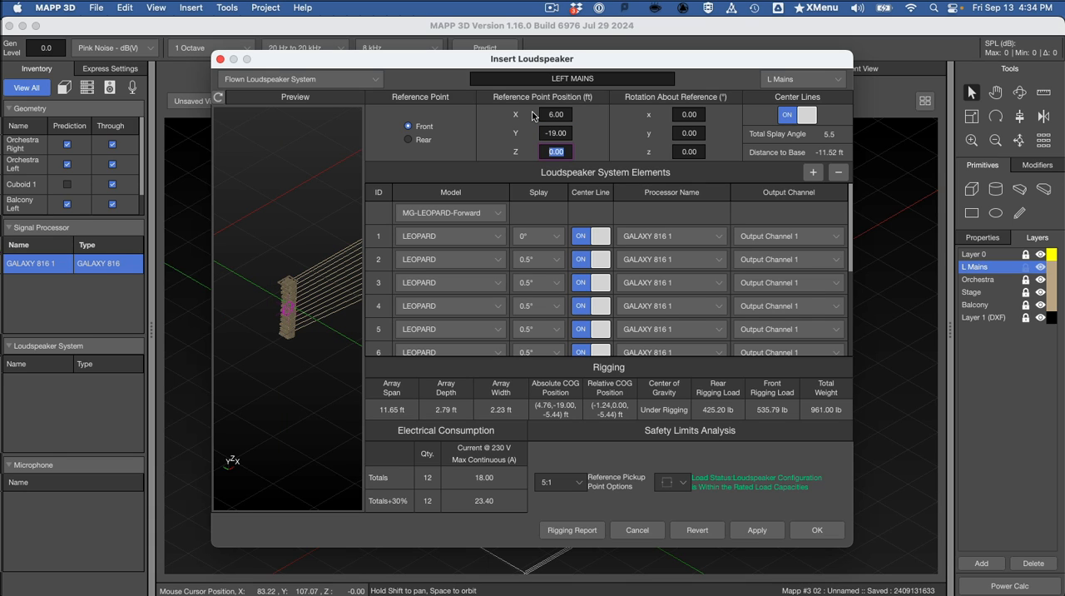
{"action": "type", "text": "25"}
{"action": "key", "text": "Return"}
Step: Remove two elements from the LEFT MAINS array to reduce it to 10 LEOPARD boxes
{"action": "scroll", "coordinate": [802, 280], "scroll_direction": "down", "scroll_amount": 3}
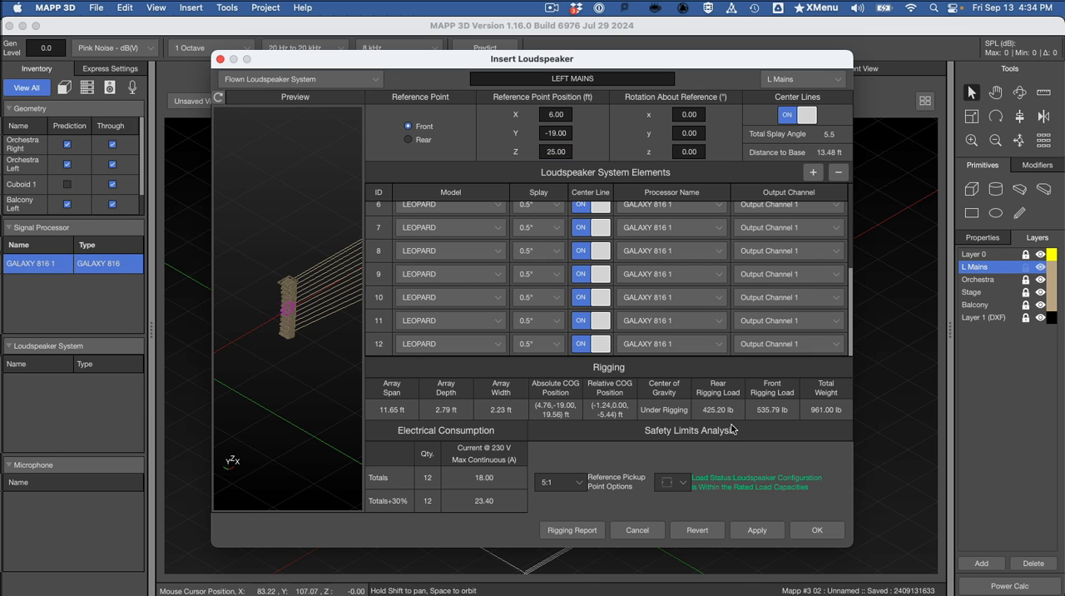
{"action": "left_click", "coordinate": [838, 171]}
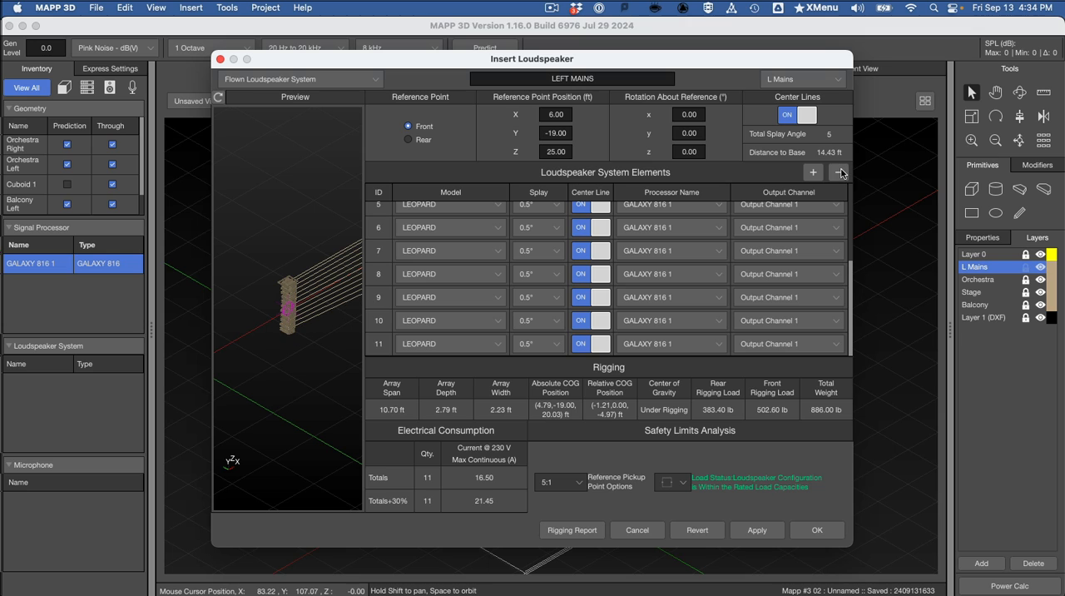
{"action": "left_click", "coordinate": [839, 171]}
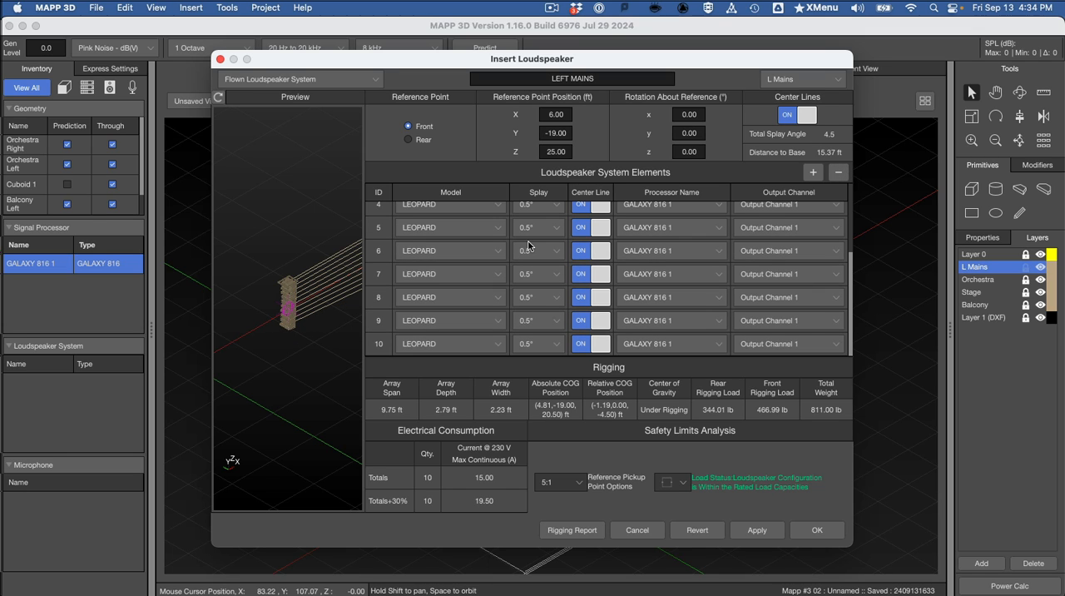
{"action": "scroll", "coordinate": [538, 254], "scroll_direction": "up", "scroll_amount": 5}
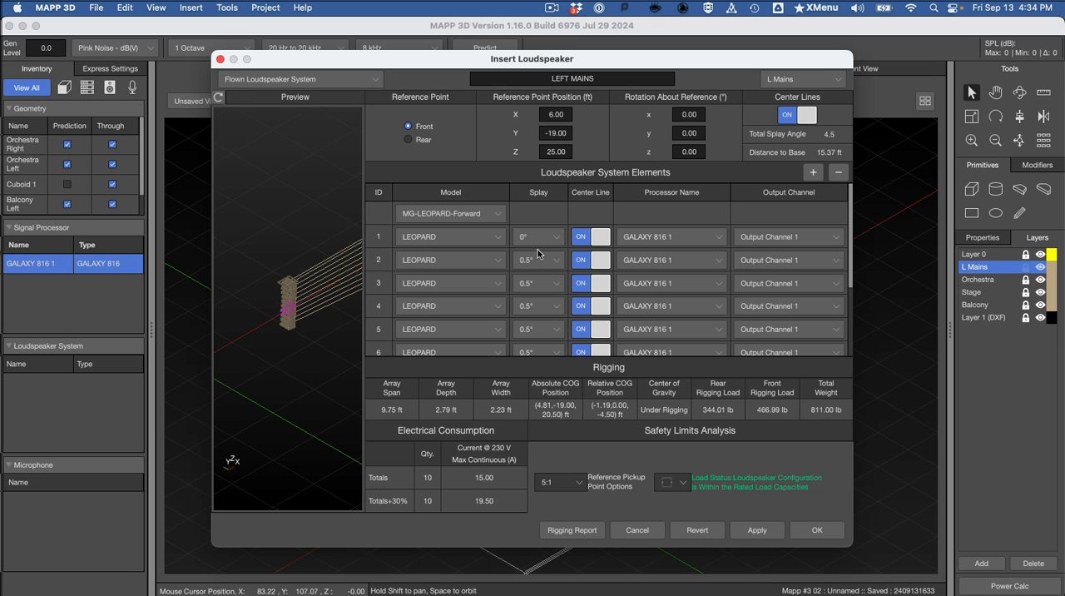
Step: Compare the array settings with the assignment's reference image in Preview, and insert the LEFT MAINS array into the model
{"action": "key", "text": "super+Tab"}
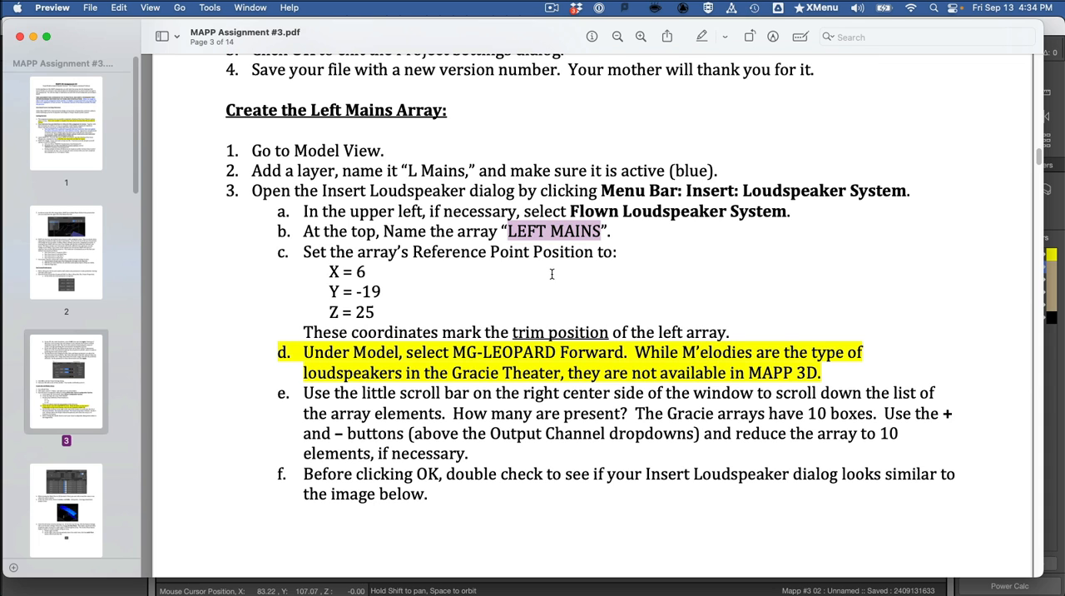
{"action": "scroll", "coordinate": [553, 369], "scroll_direction": "down", "scroll_amount": 5}
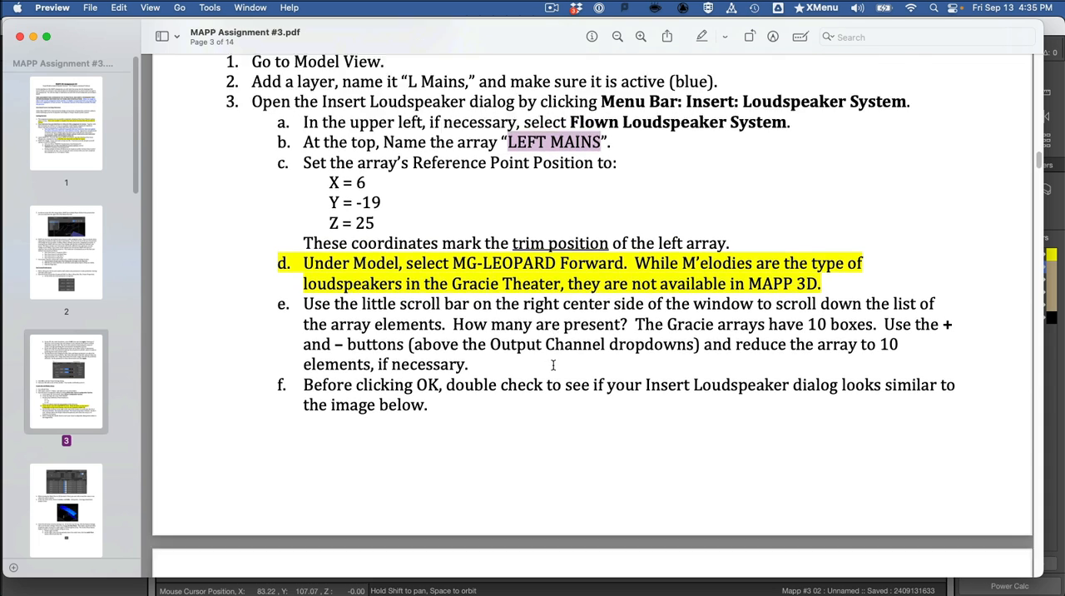
{"action": "scroll", "coordinate": [553, 369], "scroll_direction": "down", "scroll_amount": 8}
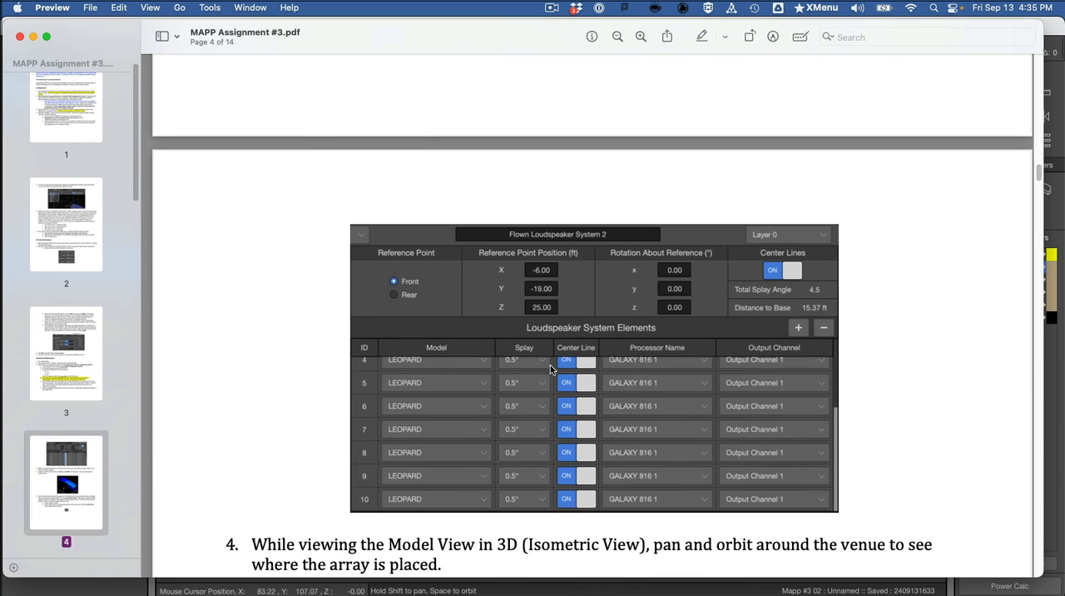
{"action": "key", "text": "super+Tab"}
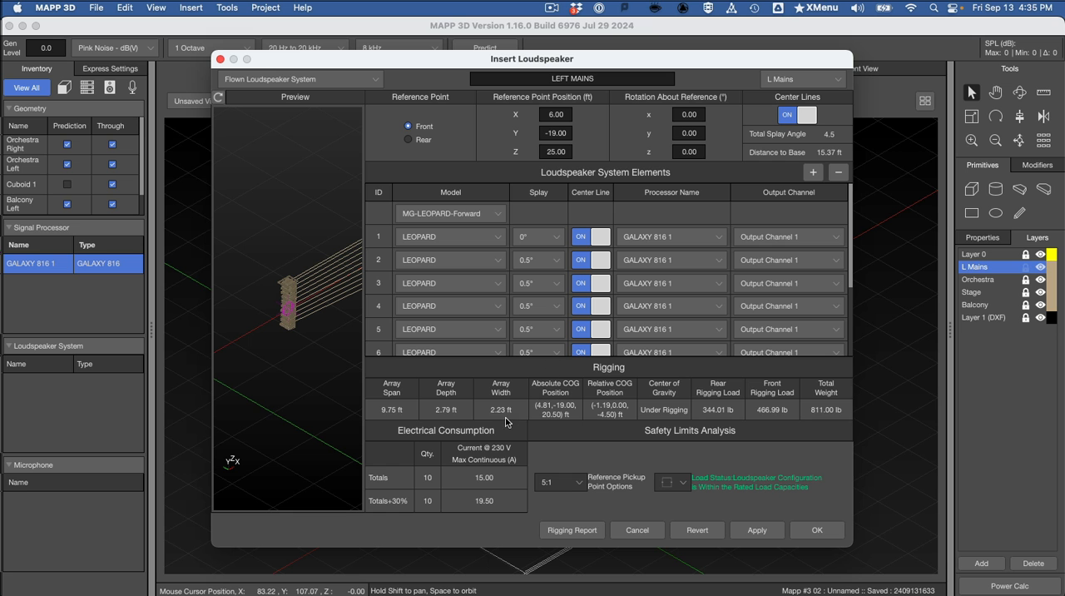
{"action": "left_click", "coordinate": [819, 531]}
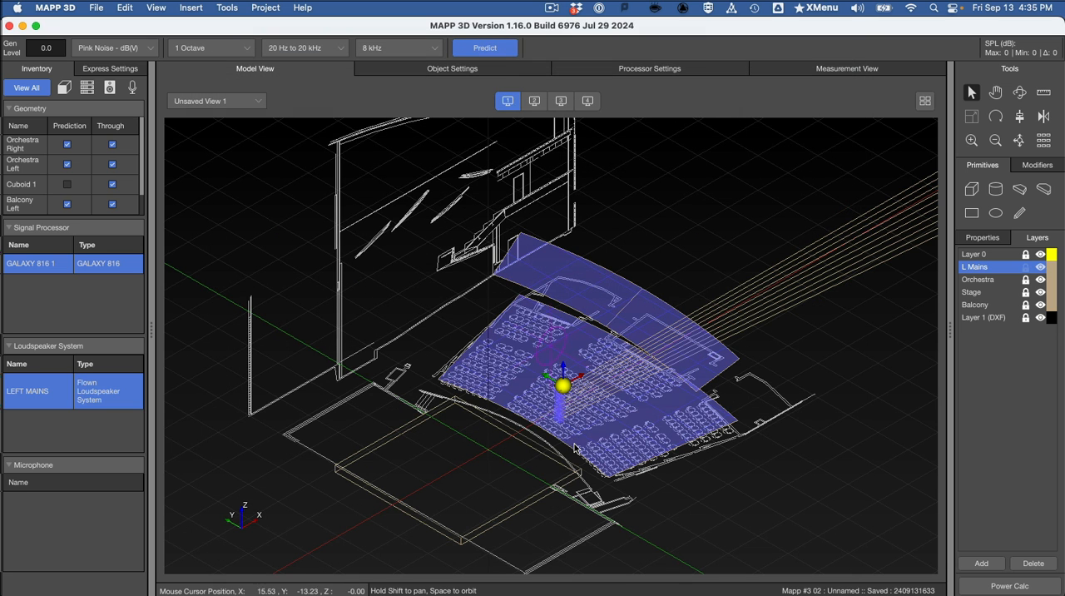
{"action": "left_click_drag", "start_coordinate": [559, 450], "coordinate": [513, 439]}
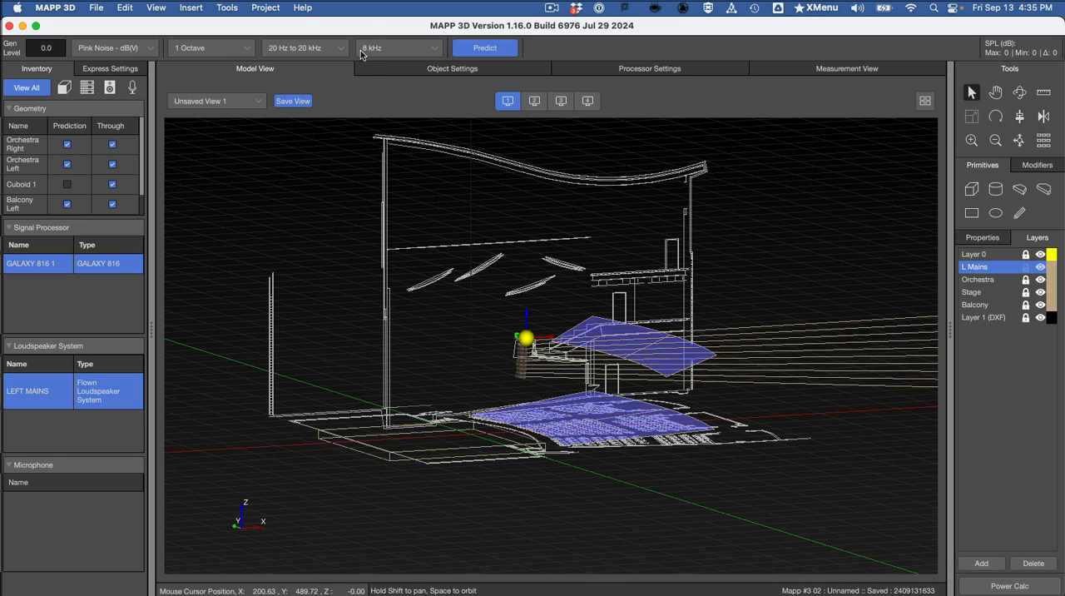
Step: Hide the loudspeaker center lines in the model view
{"action": "left_click", "coordinate": [226, 7]}
{"action": "left_click", "coordinate": [197, 7]}
{"action": "left_click", "coordinate": [193, 7]}
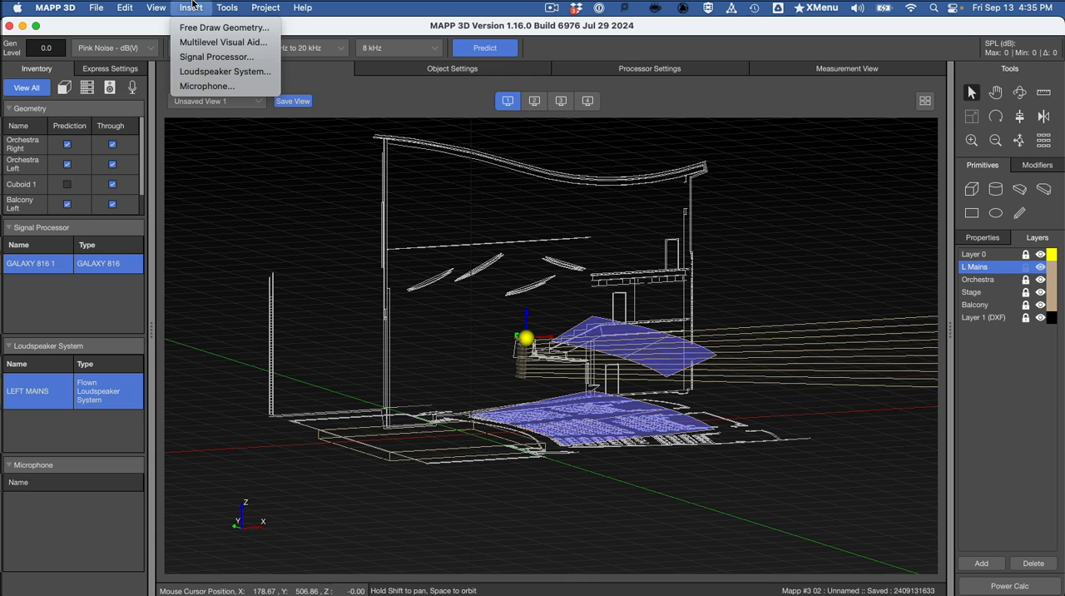
{"action": "mouse_move", "coordinate": [159, 6]}
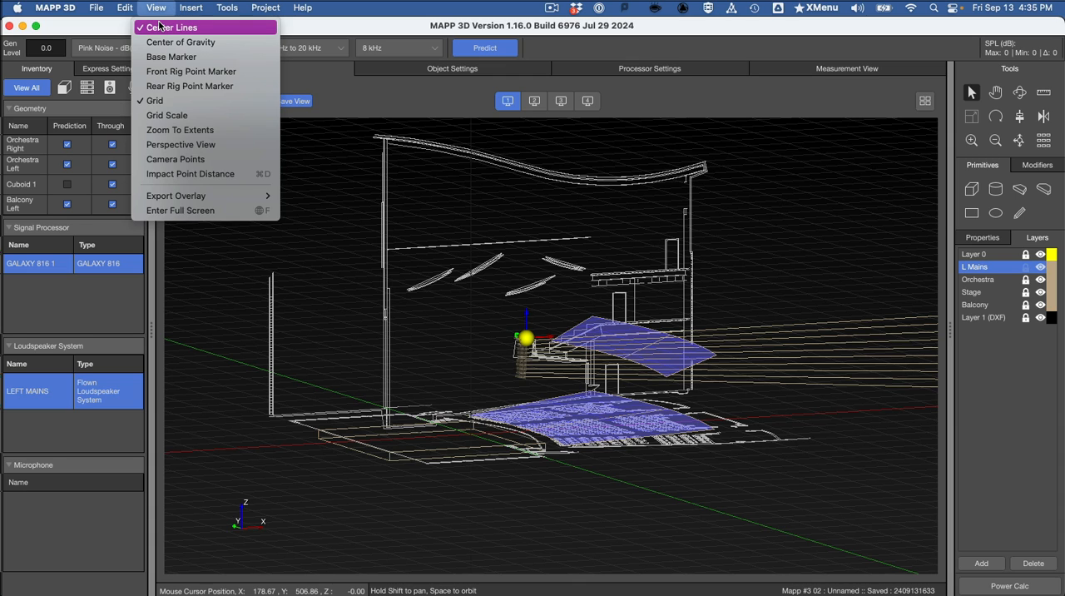
{"action": "left_click", "coordinate": [160, 27]}
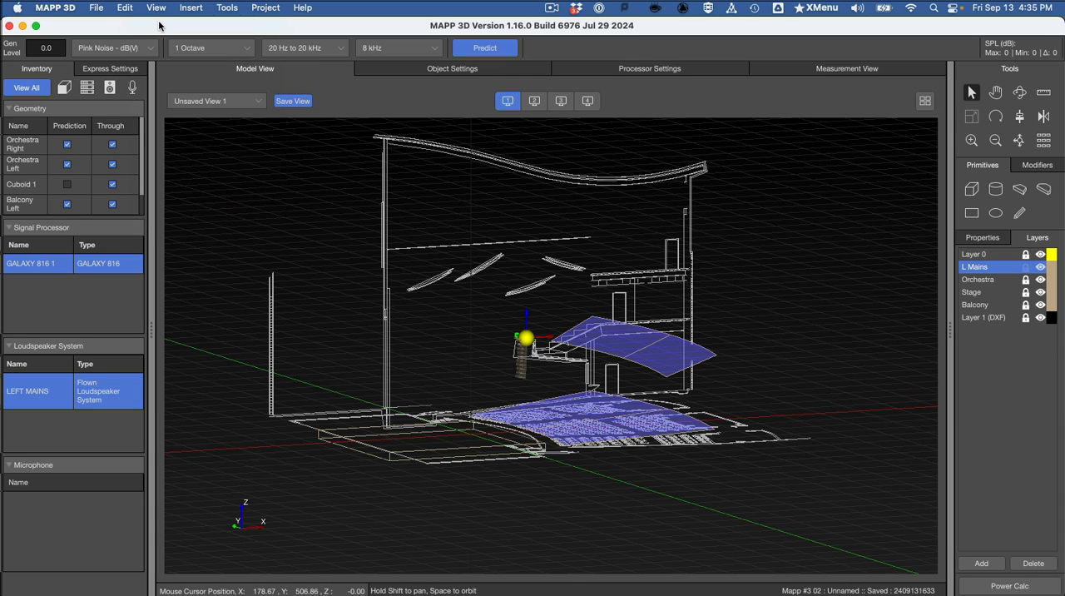
{"action": "left_click", "coordinate": [156, 8]}
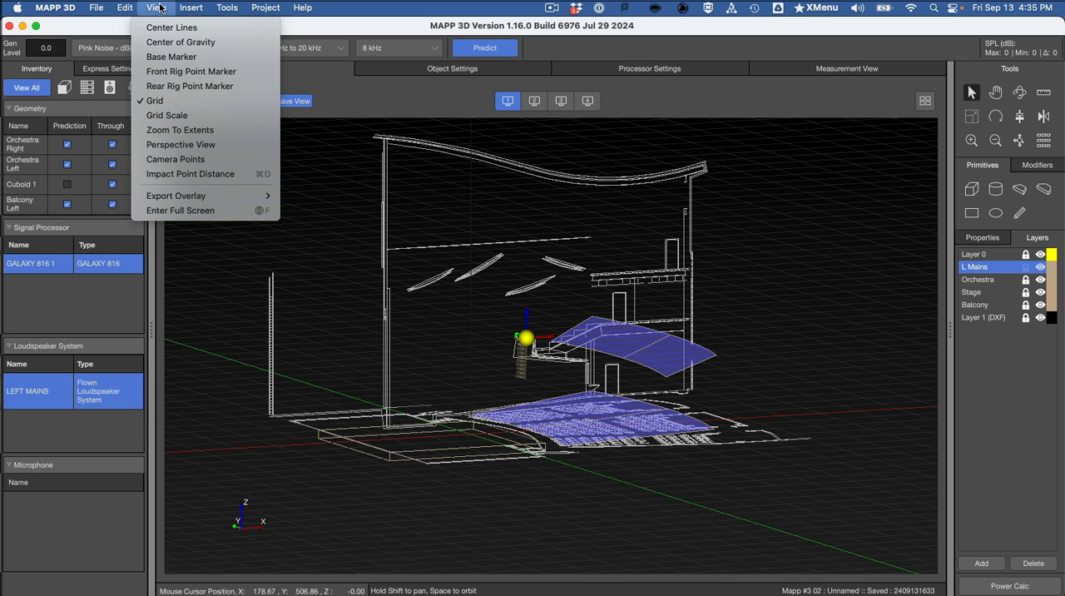
Step: Check the prediction instructions in Preview, and run a 1-octave, 8 kHz coverage prediction in MAPP 3D
{"action": "key", "text": "super+Tab"}
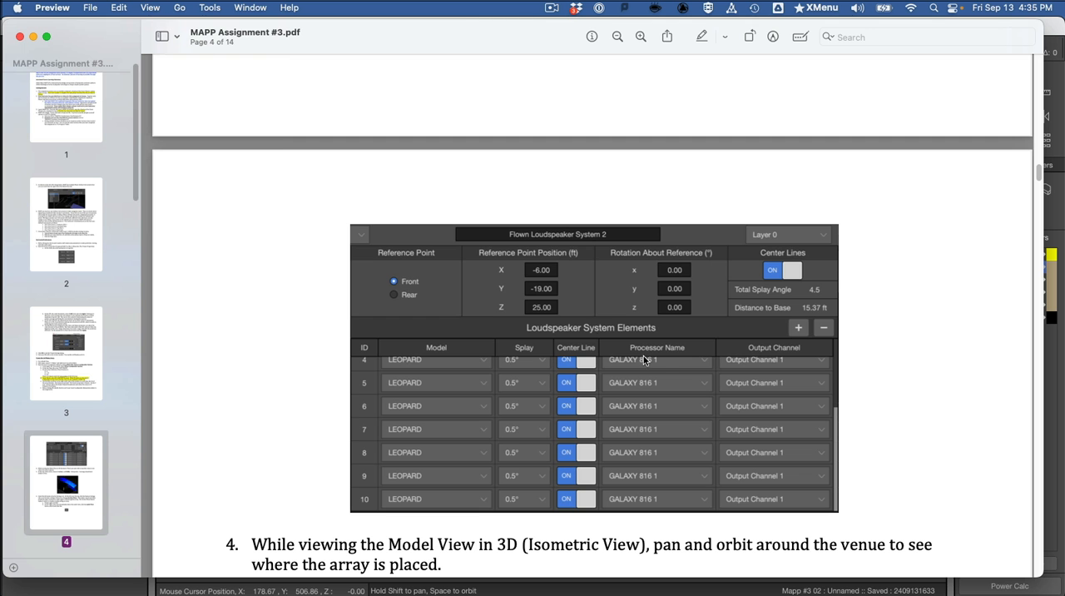
{"action": "scroll", "coordinate": [668, 347], "scroll_direction": "down", "scroll_amount": 5}
{"action": "scroll", "coordinate": [668, 346], "scroll_direction": "down", "scroll_amount": 5}
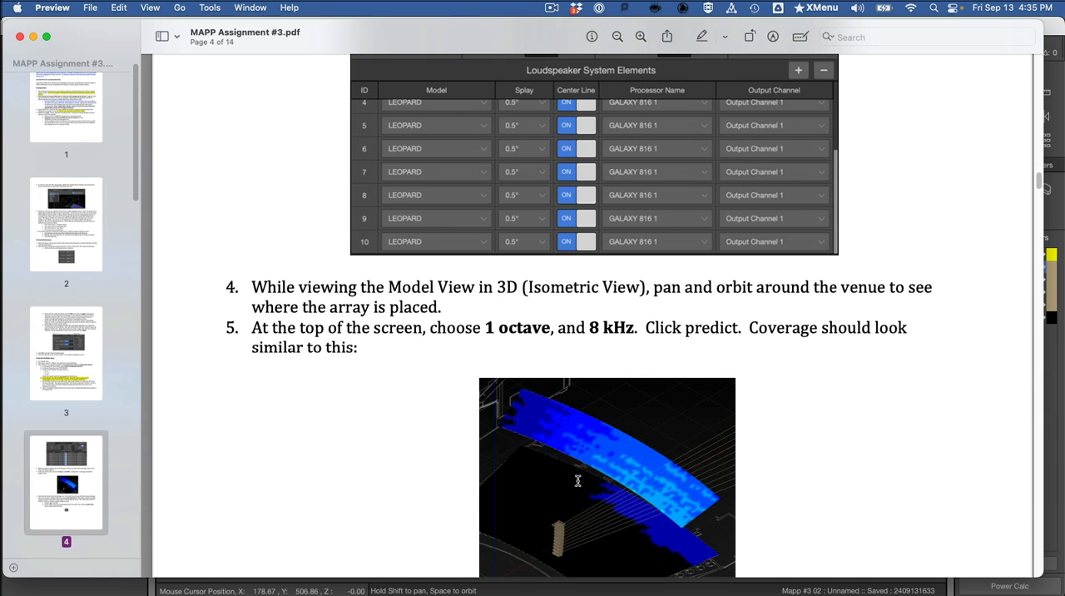
{"action": "key", "text": "super+Tab"}
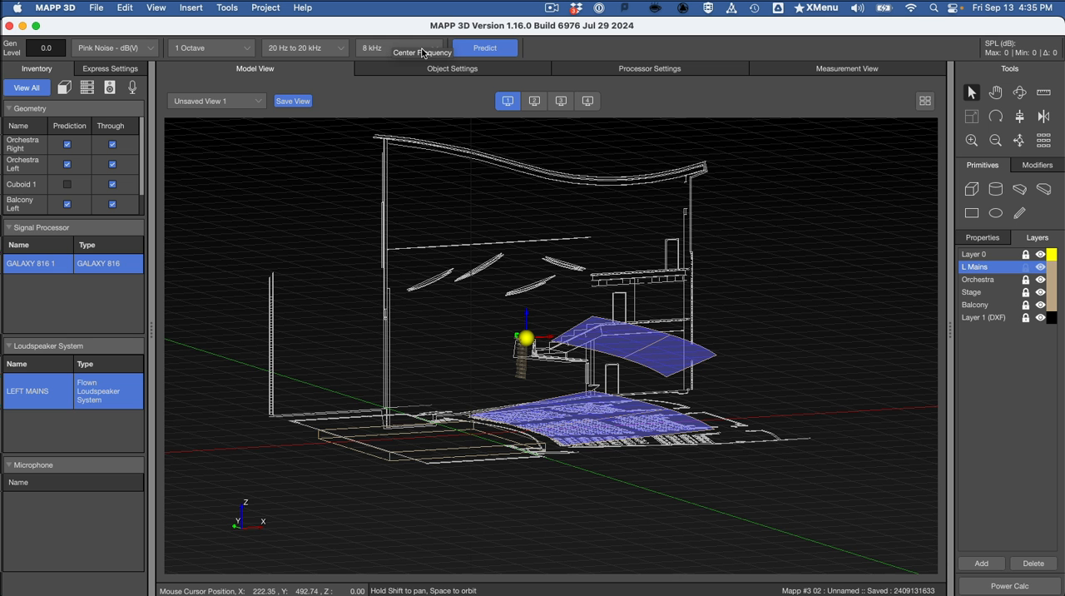
{"action": "left_click", "coordinate": [475, 50]}
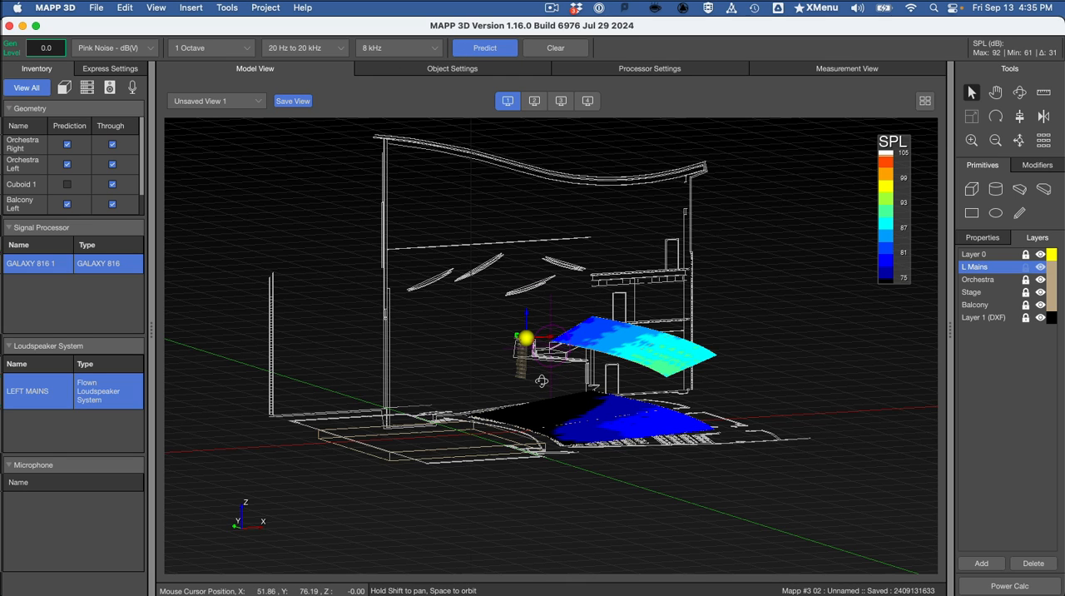
Step: View the predicted coverage from a higher angle and compare it with the assignment's reference image in Preview
{"action": "left_click_drag", "start_coordinate": [542, 381], "coordinate": [607, 416]}
{"action": "key", "text": "super+Tab"}
{"action": "scroll", "coordinate": [483, 330], "scroll_direction": "down", "scroll_amount": 3}
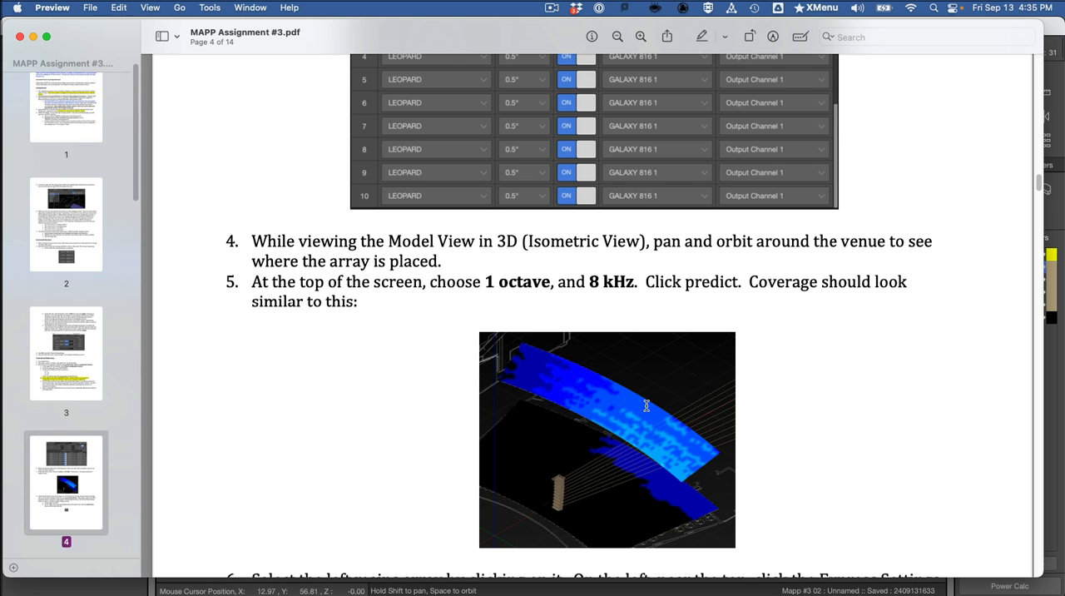
{"action": "key", "text": "super+Tab"}
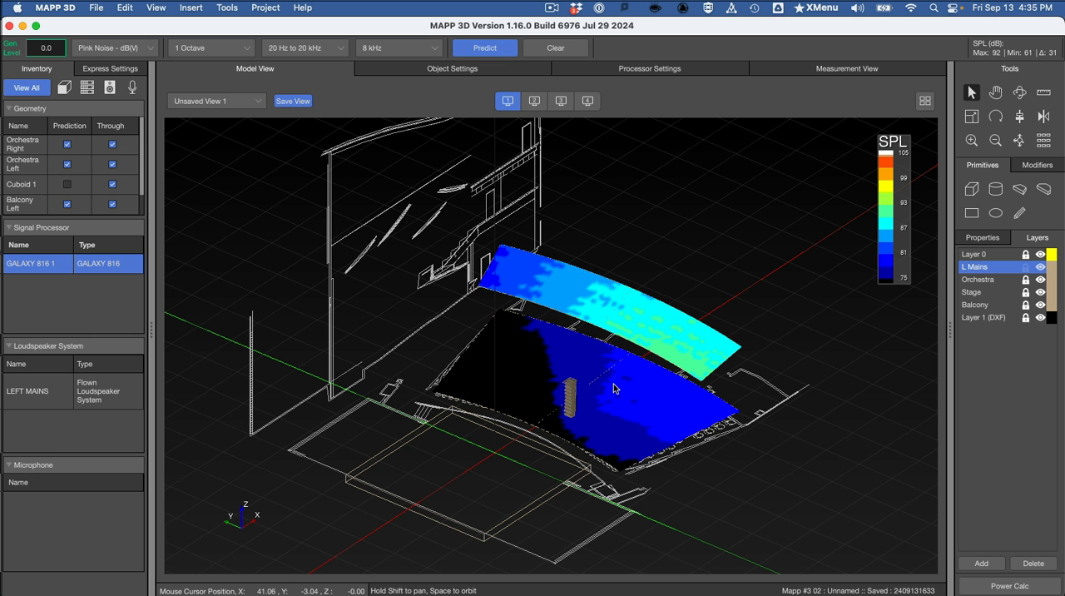
Step: Compare the project's SPL range and resolution settings in MAPP 3D with those shown in the assignment in Preview
{"action": "key", "text": "super+comma"}
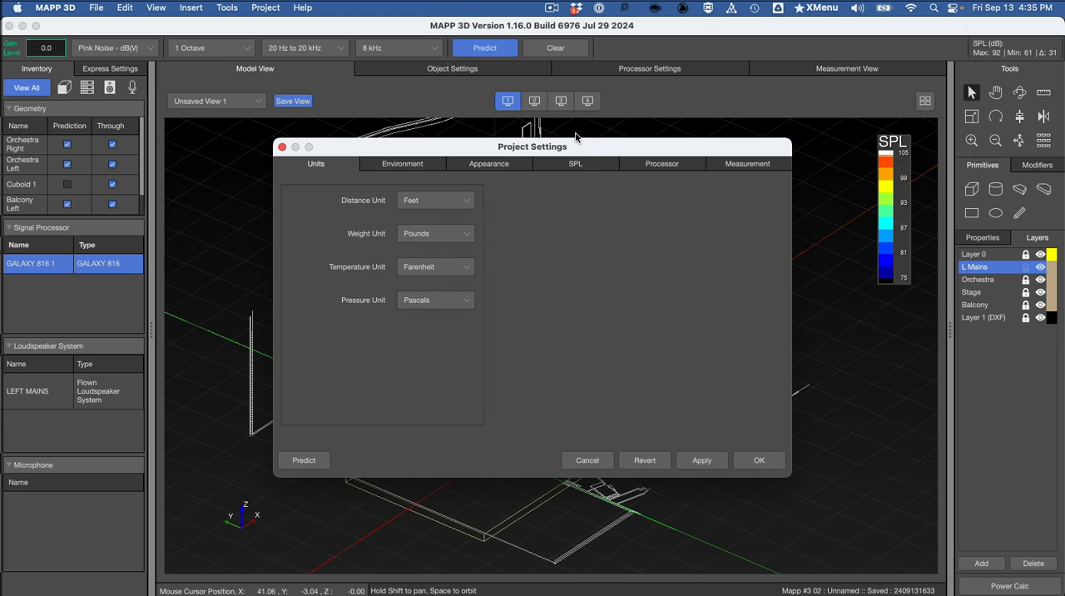
{"action": "left_click", "coordinate": [584, 163]}
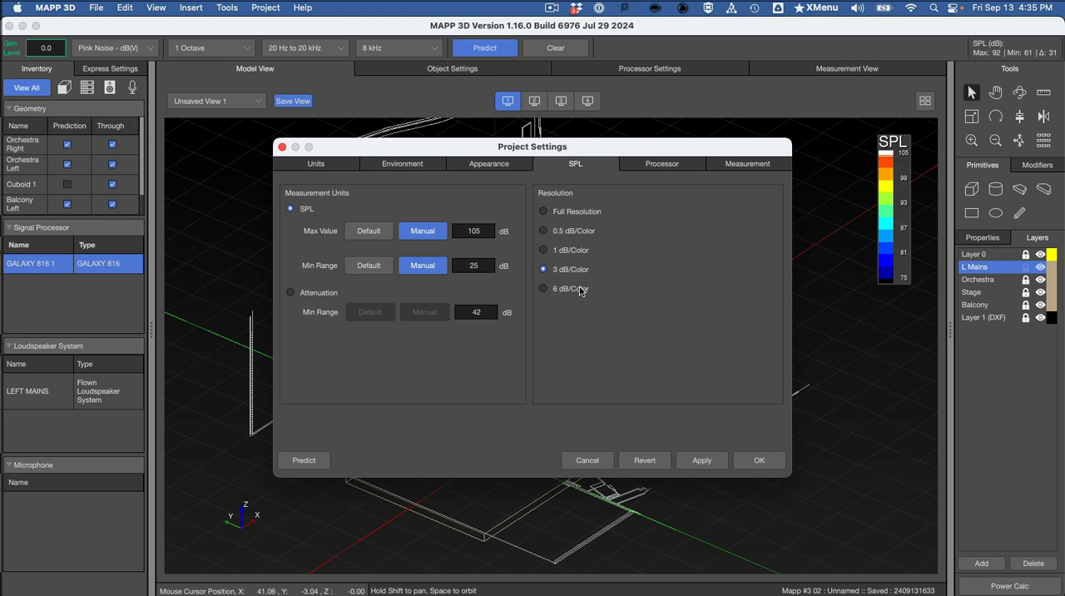
{"action": "key", "text": "super+Tab"}
{"action": "scroll", "coordinate": [657, 266], "scroll_direction": "up", "scroll_amount": 15}
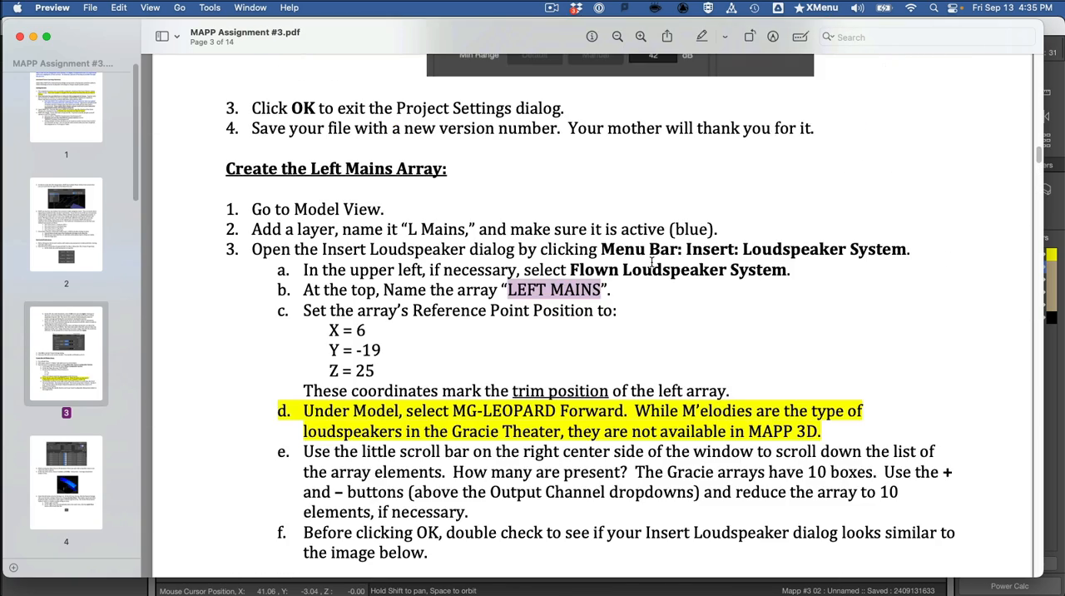
{"action": "scroll", "coordinate": [651, 262], "scroll_direction": "up", "scroll_amount": 5}
{"action": "scroll", "coordinate": [651, 261], "scroll_direction": "down", "scroll_amount": 5}
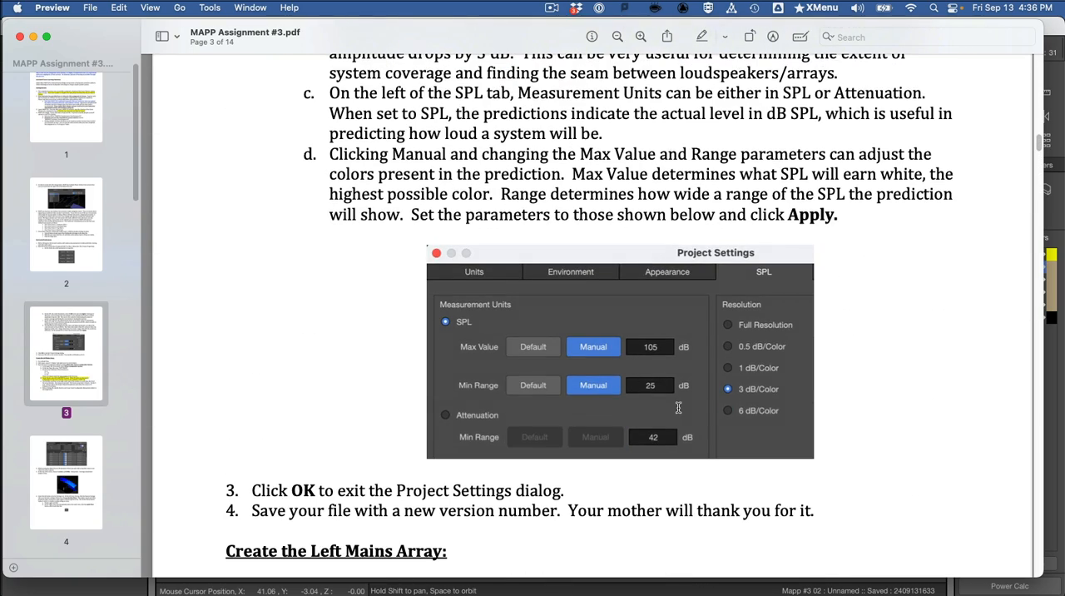
{"action": "key", "text": "super+Tab"}
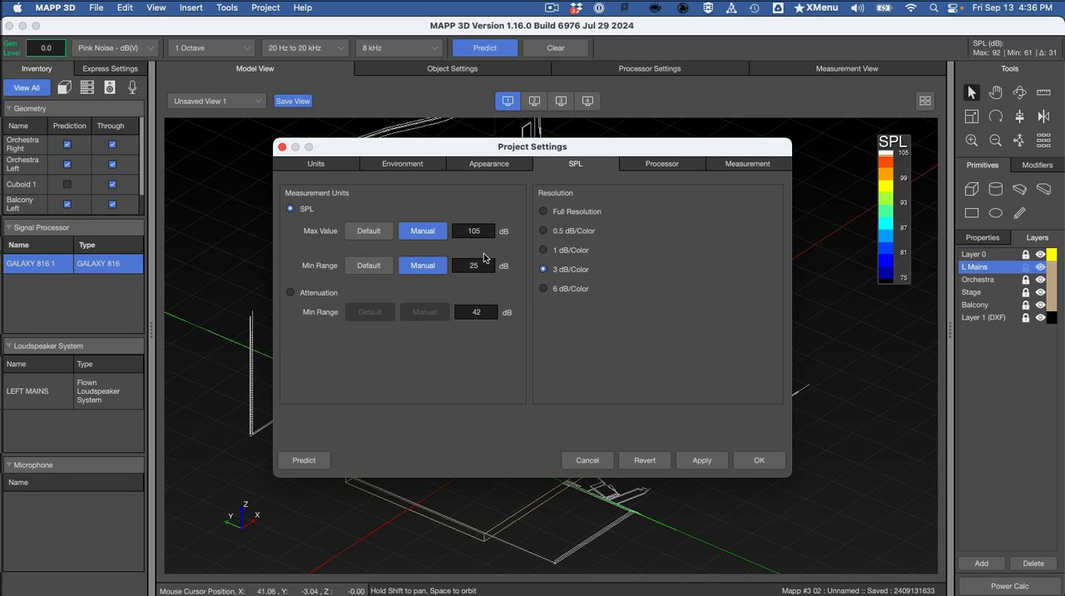
{"action": "key", "text": "super+Tab"}
{"action": "key", "text": "super+Tab"}
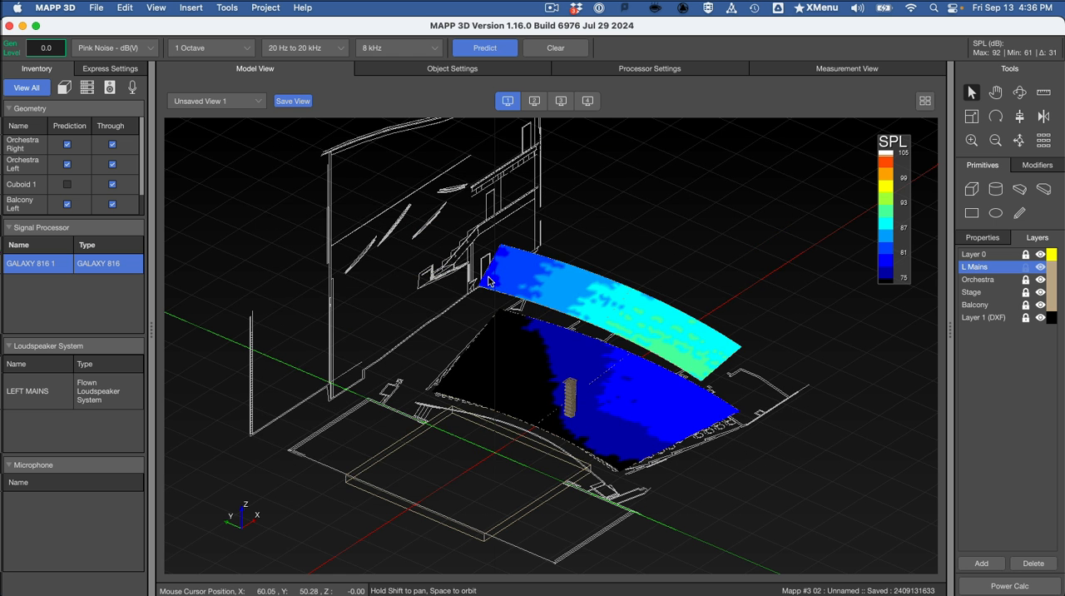
Step: Inspect the object settings and the GALAXY 816 1 processor's device overview
{"action": "scroll", "coordinate": [489, 279], "scroll_direction": "down", "scroll_amount": 5}
{"action": "scroll", "coordinate": [489, 279], "scroll_direction": "up", "scroll_amount": 5}
{"action": "left_click", "coordinate": [438, 66]}
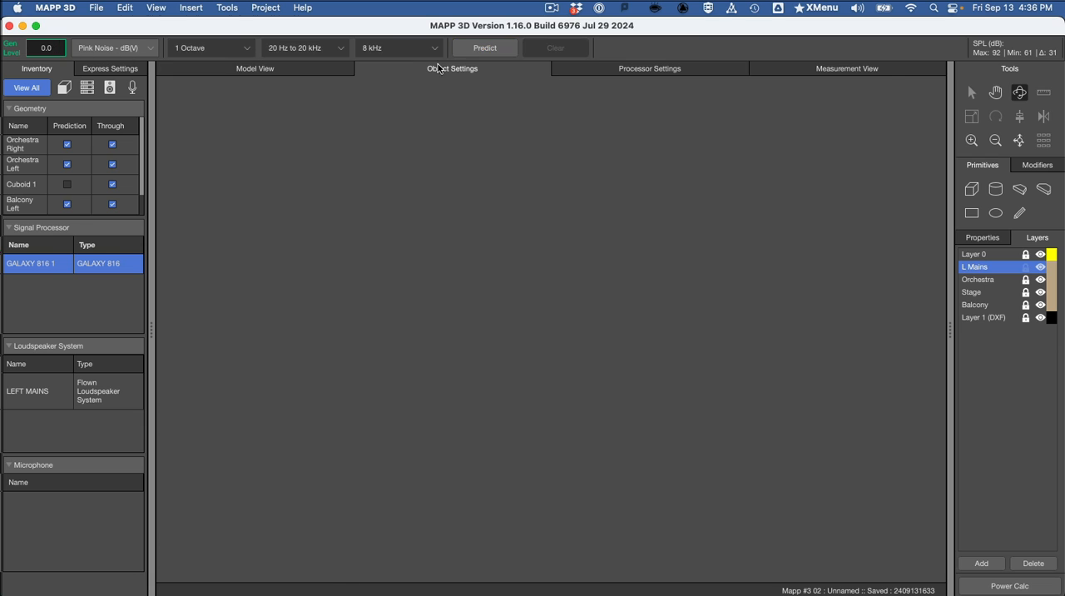
{"action": "left_click", "coordinate": [621, 70]}
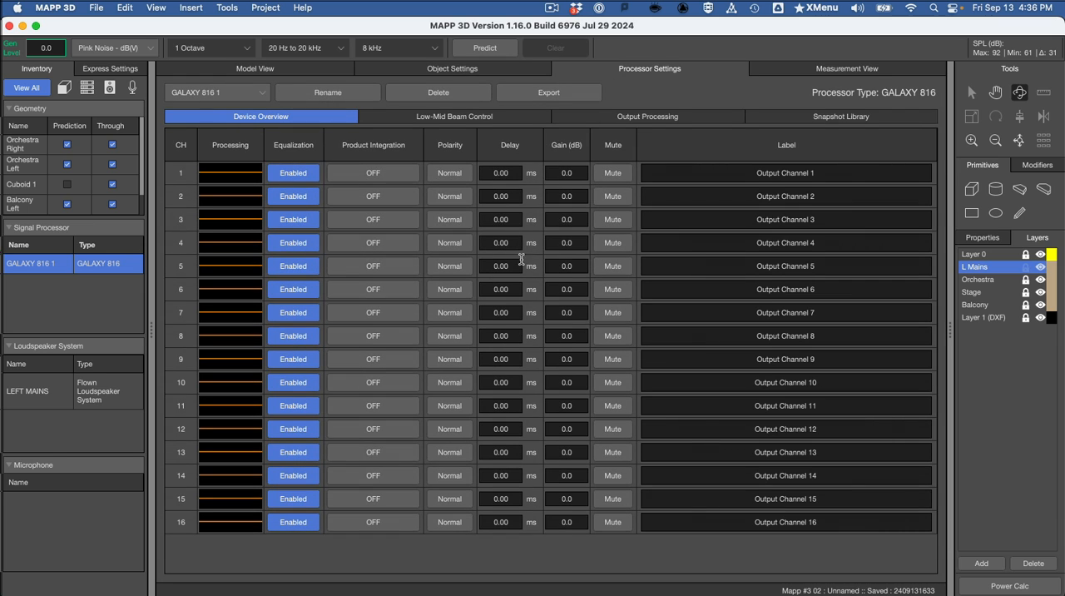
Step: Review the assignment's 8 kHz coverage image in Preview, and return to the model view in MAPP 3D
{"action": "key", "text": "super+Tab"}
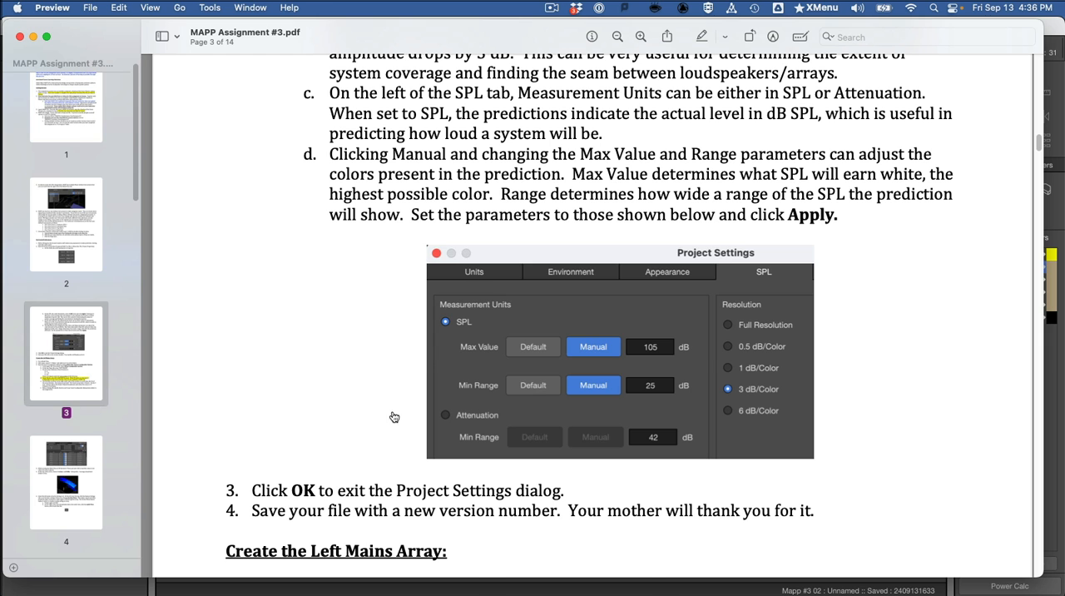
{"action": "key", "text": "super+Tab"}
{"action": "key", "text": "super+Tab"}
{"action": "scroll", "coordinate": [485, 407], "scroll_direction": "down", "scroll_amount": 20}
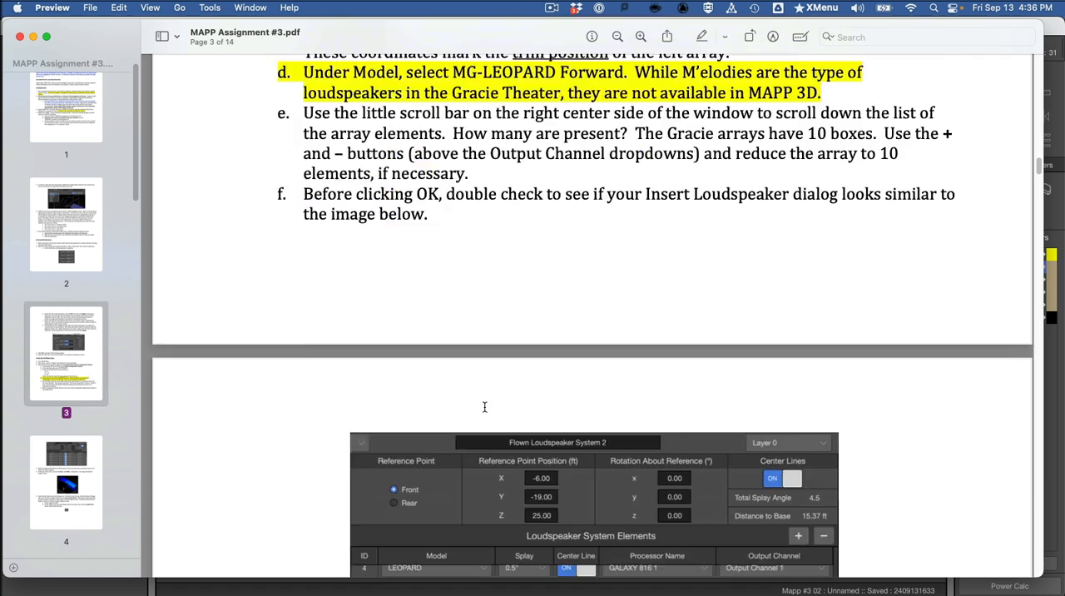
{"action": "scroll", "coordinate": [484, 406], "scroll_direction": "down", "scroll_amount": 2}
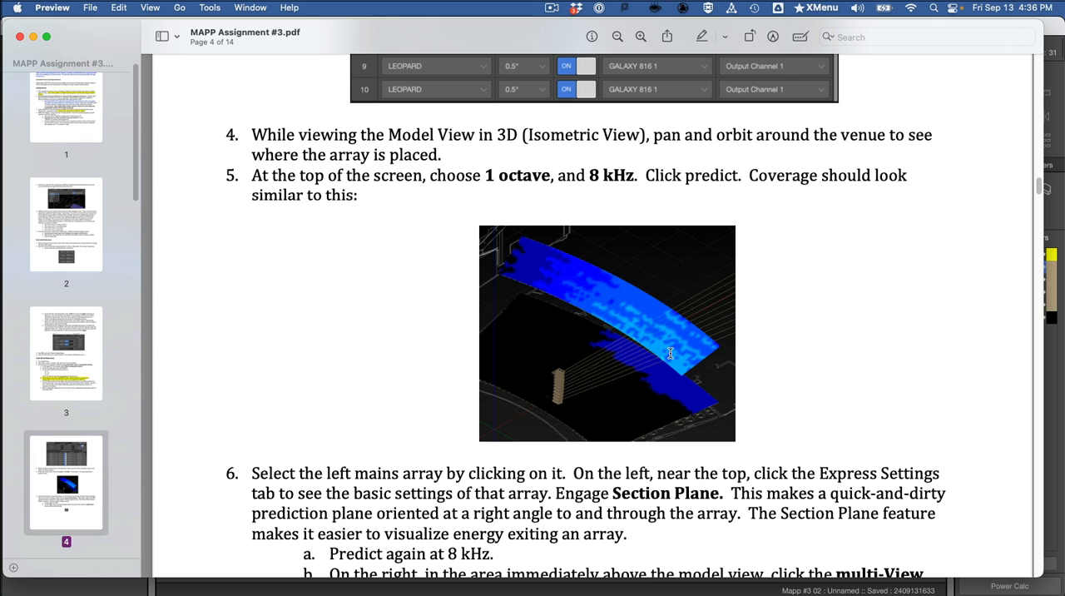
{"action": "key", "text": "super+Tab"}
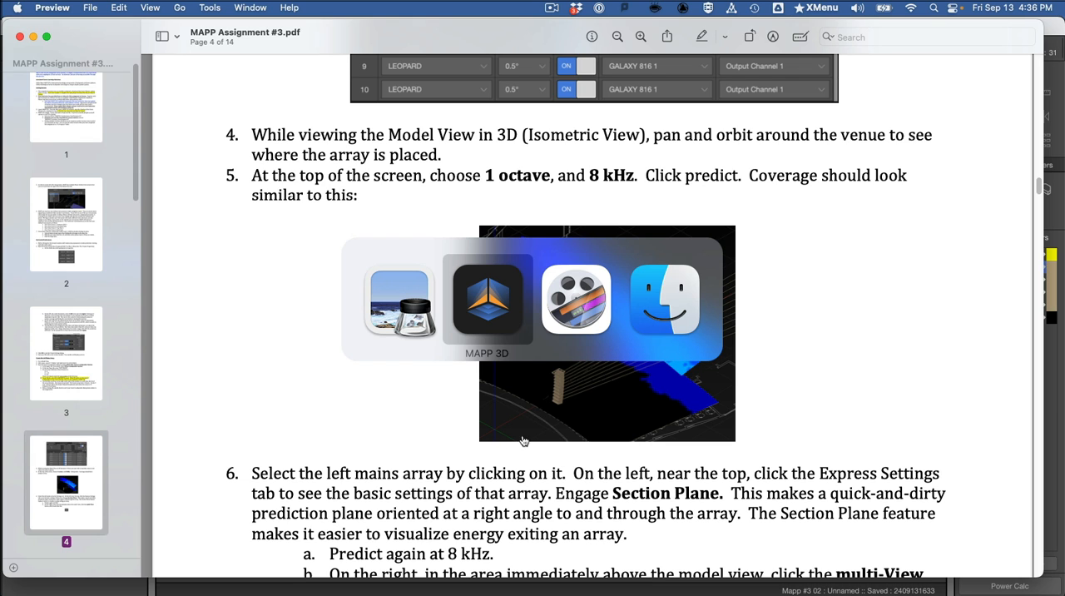
{"action": "left_click", "coordinate": [464, 325]}
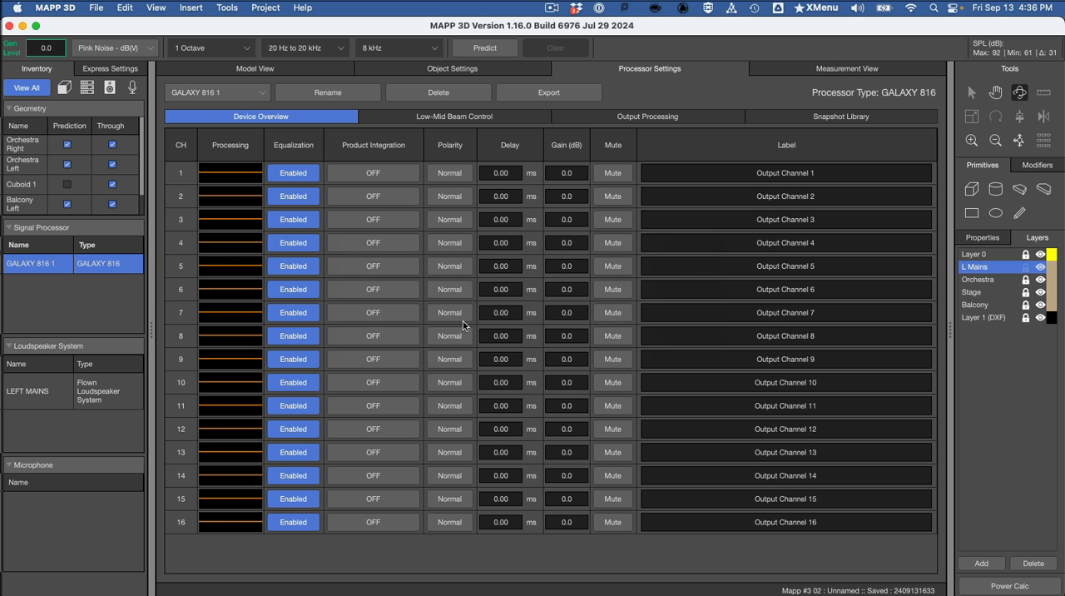
{"action": "left_click", "coordinate": [290, 70]}
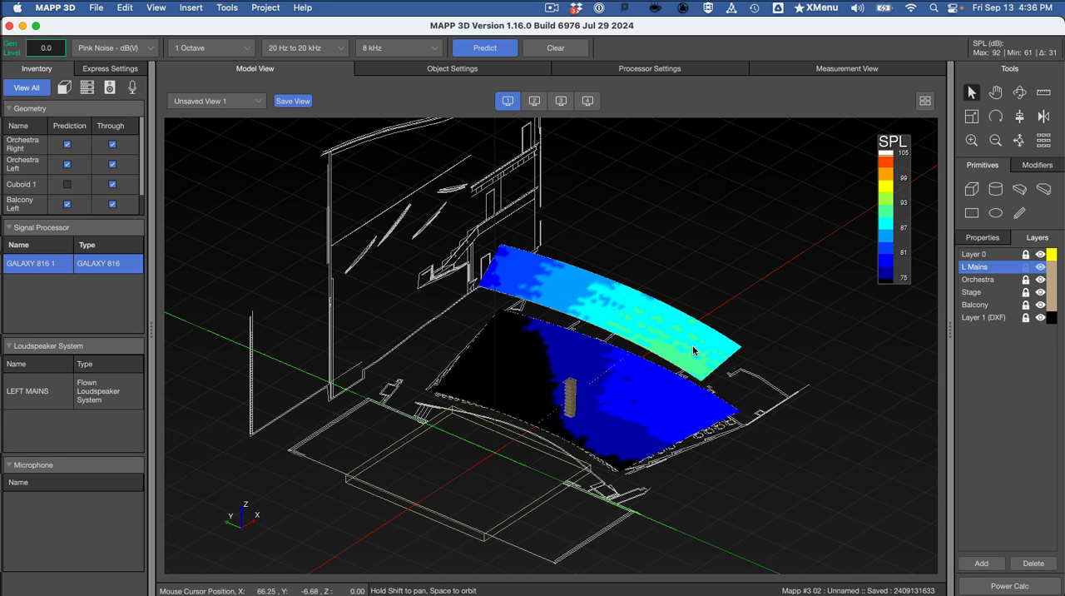
Step: Examine the predicted coverage from a lower side angle, and read the assignment's Section Plane instructions in Preview
{"action": "key", "text": "space"}
{"action": "left_click_drag", "start_coordinate": [690, 345], "coordinate": [546, 296]}
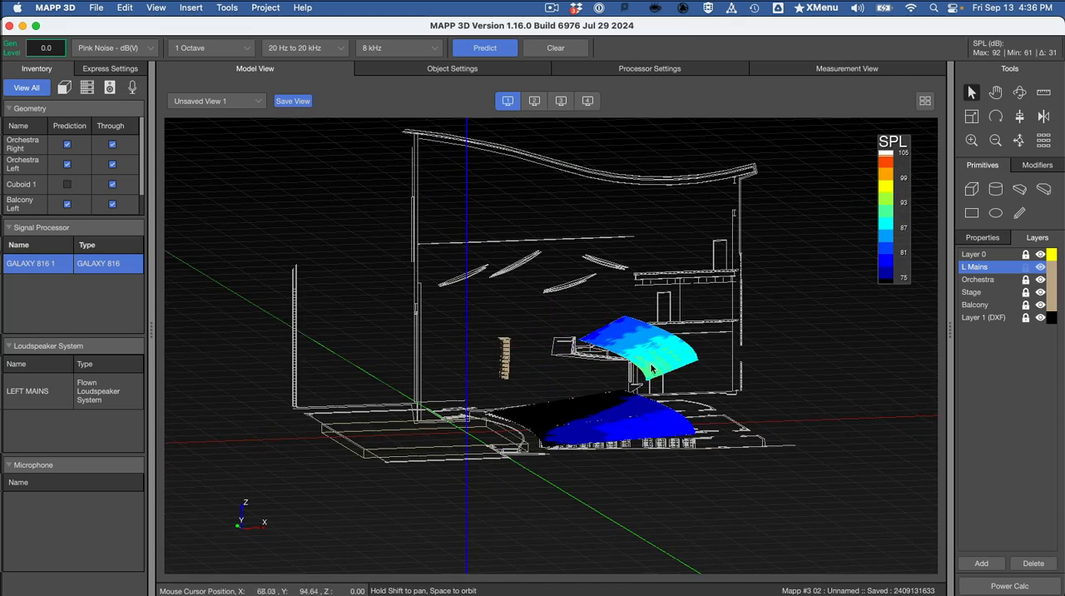
{"action": "key", "text": "super+Tab"}
{"action": "scroll", "coordinate": [554, 352], "scroll_direction": "down", "scroll_amount": 3}
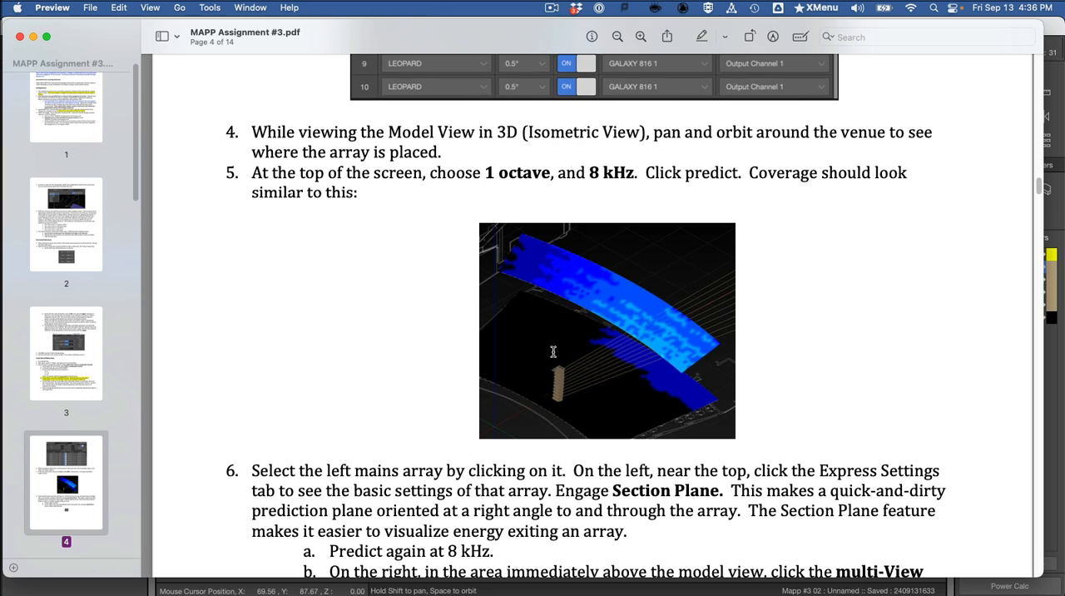
{"action": "scroll", "coordinate": [554, 352], "scroll_direction": "down", "scroll_amount": 6}
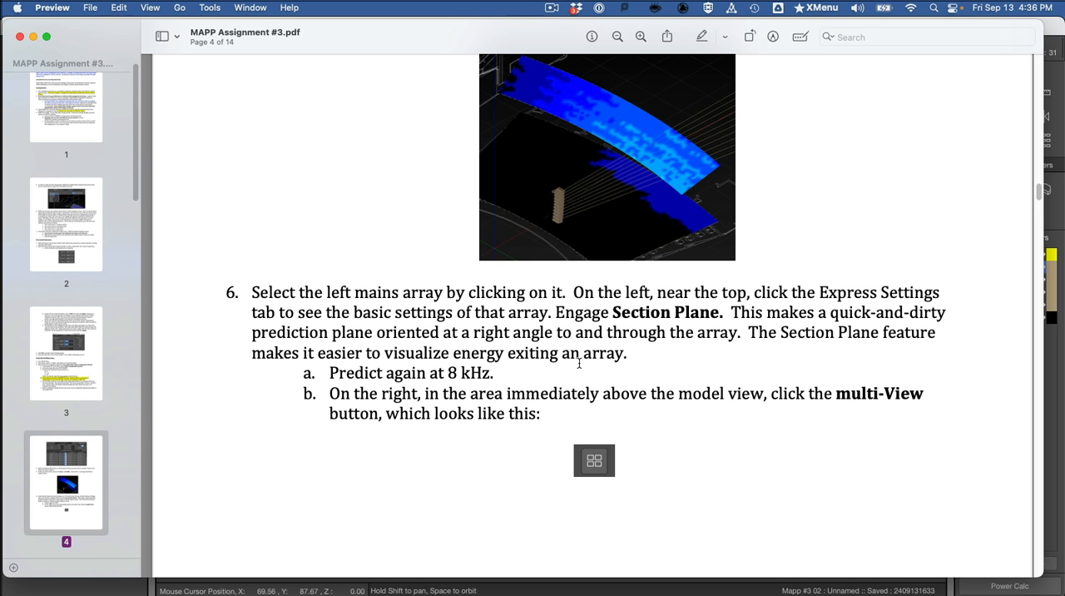
Step: Switch to MAPP 3D and turn on the Section Plane for the LEFT MAINS array
{"action": "key", "text": "super+Tab"}
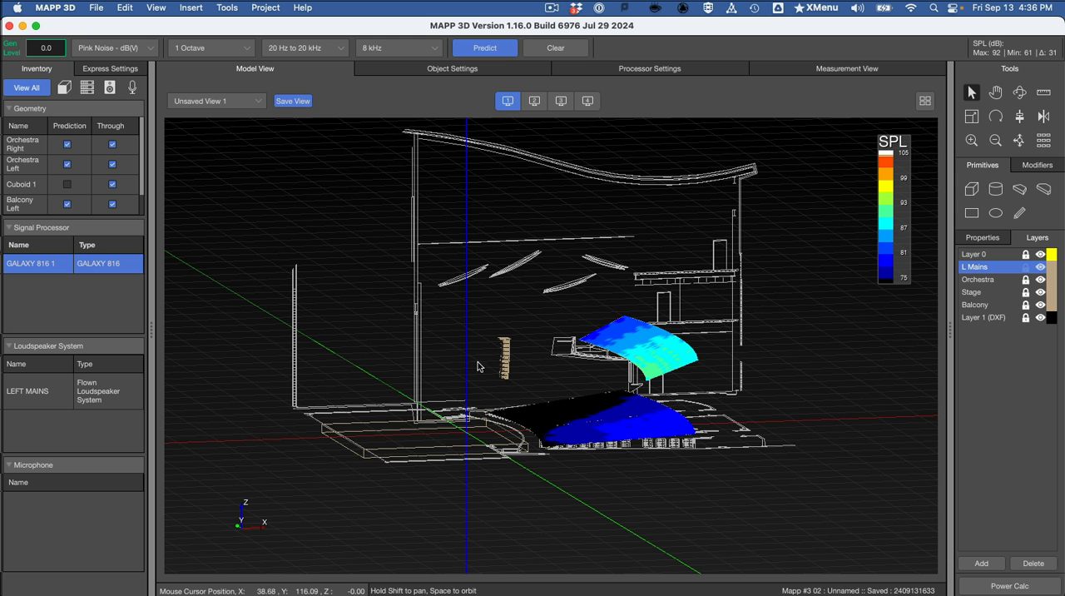
{"action": "left_click", "coordinate": [84, 401]}
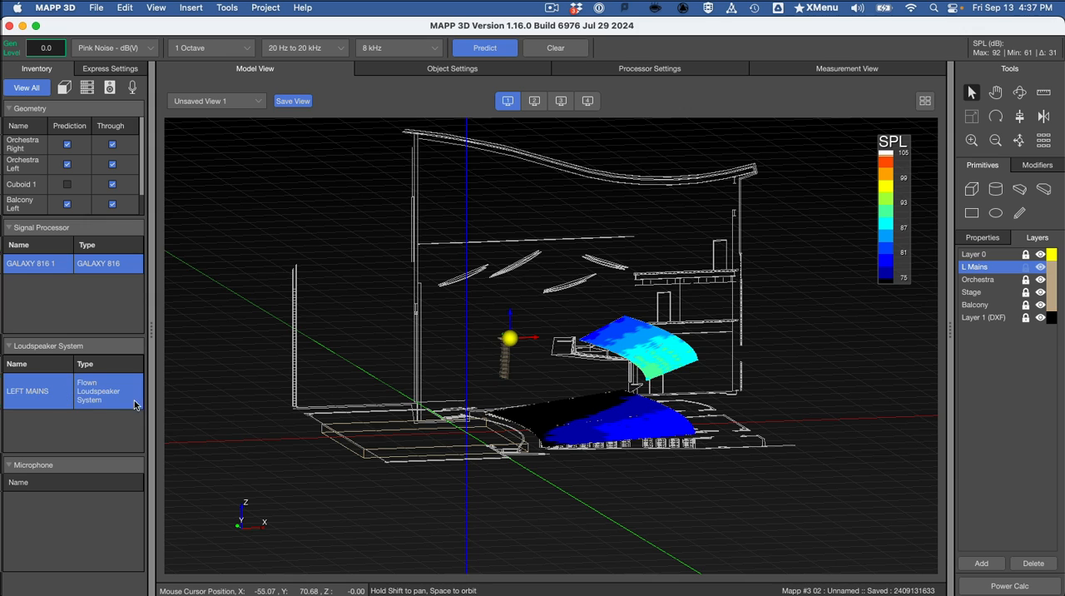
{"action": "left_click", "coordinate": [107, 70]}
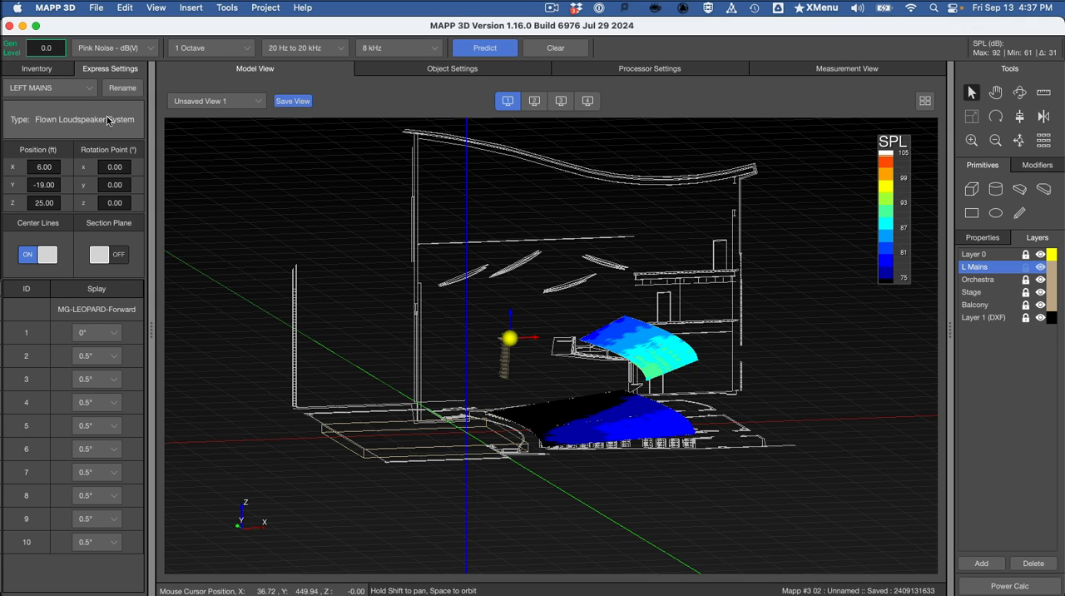
{"action": "left_click", "coordinate": [109, 259]}
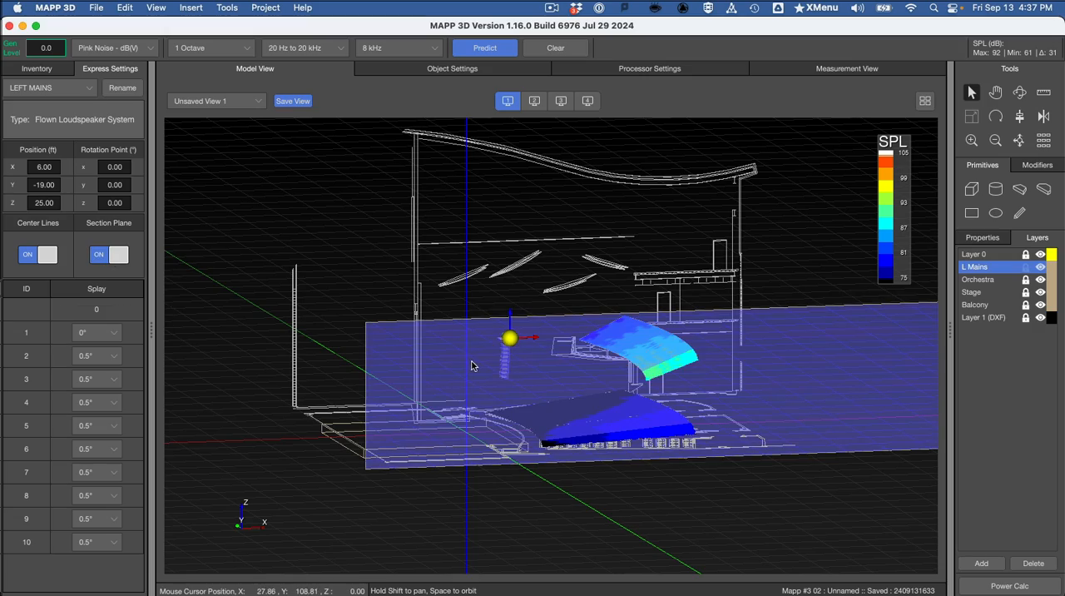
Step: Predict again at 8 kHz with the section plane included, and show the result in view 2
{"action": "left_click_drag", "start_coordinate": [478, 387], "coordinate": [503, 400]}
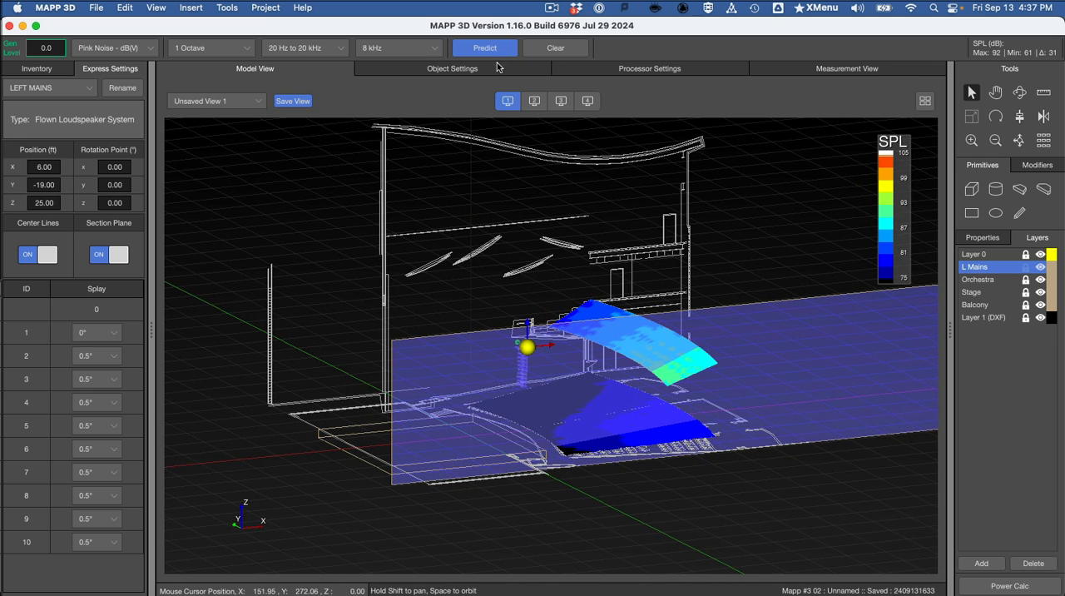
{"action": "left_click", "coordinate": [489, 52]}
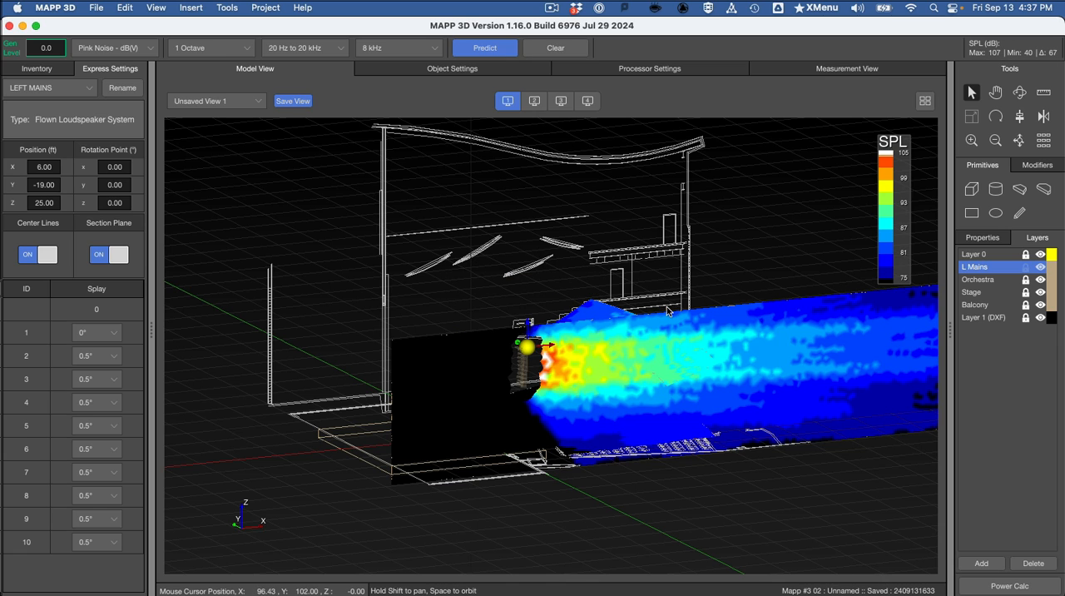
{"action": "left_click", "coordinate": [535, 100]}
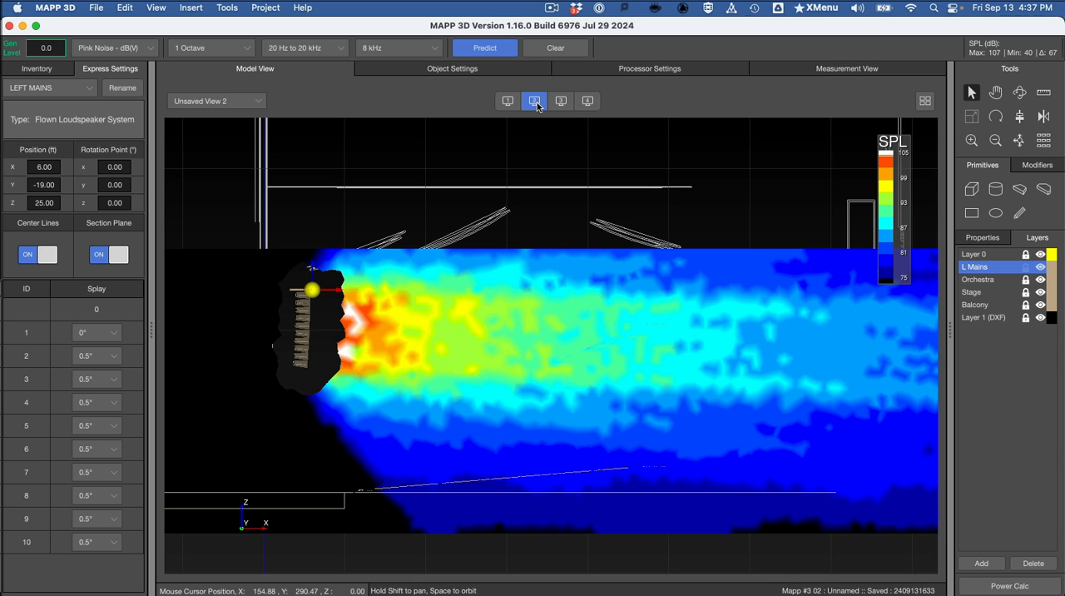
Step: Set the project's SPL color resolution to Full Resolution and apply it to the prediction display
{"action": "key", "text": "super+comma"}
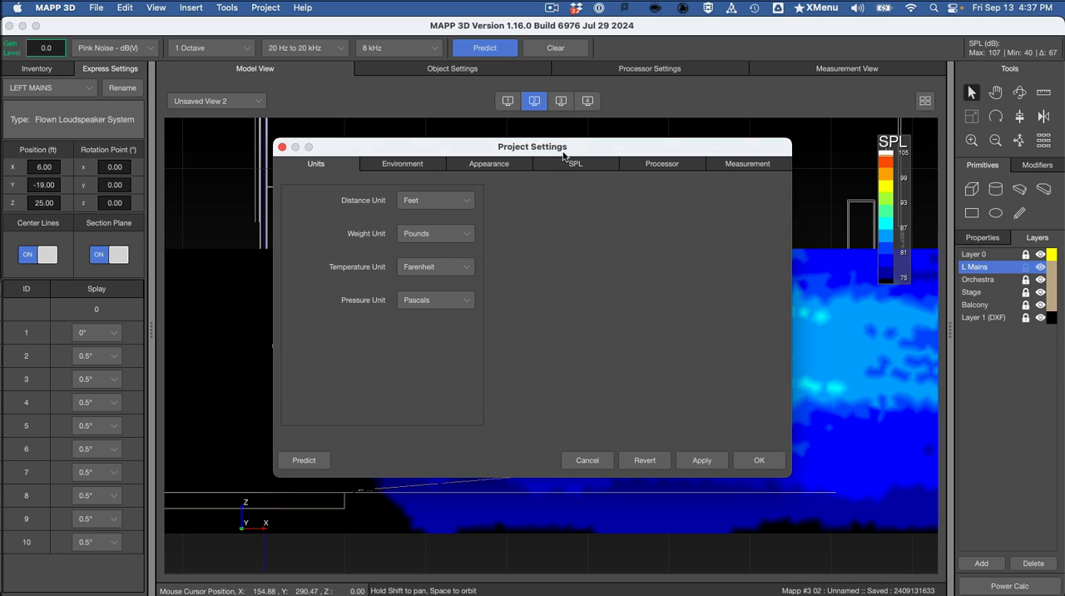
{"action": "left_click", "coordinate": [566, 163]}
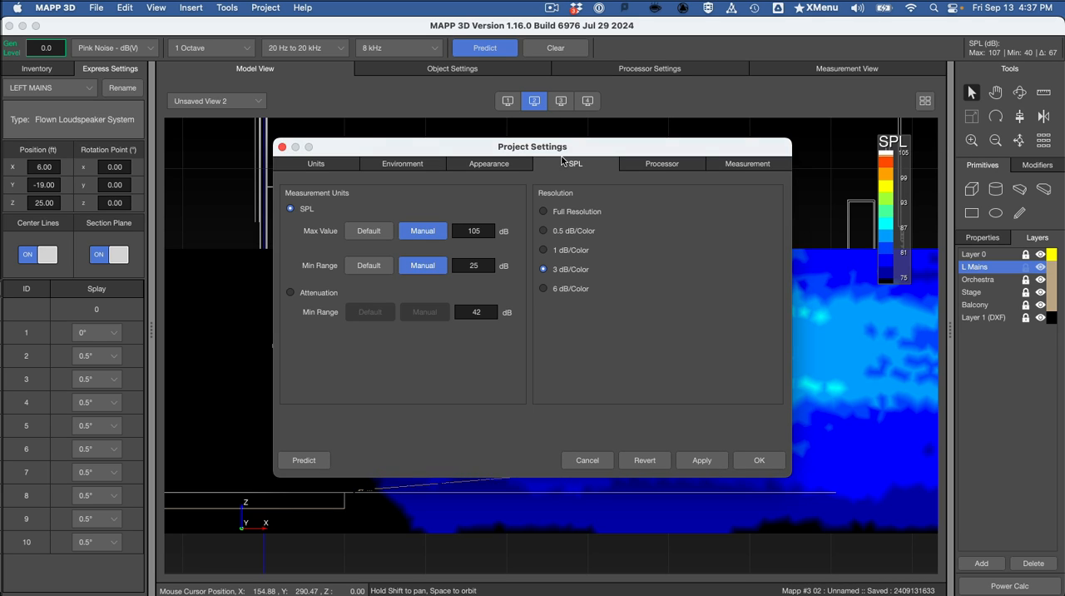
{"action": "left_click", "coordinate": [543, 213]}
{"action": "left_click", "coordinate": [699, 462]}
{"action": "left_click_drag", "start_coordinate": [627, 155], "coordinate": [652, 575]}
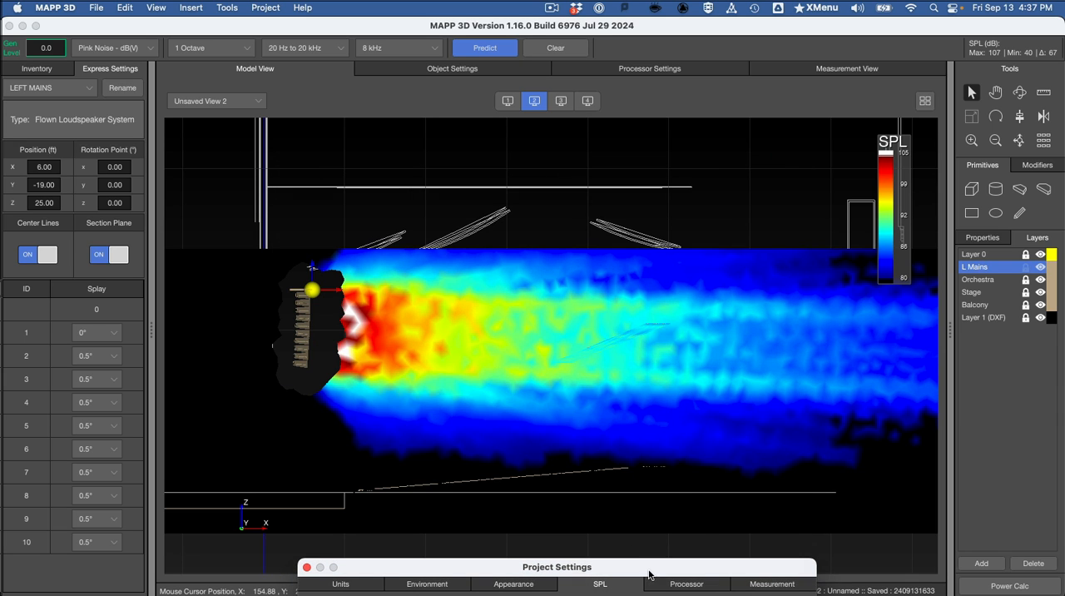
{"action": "left_click_drag", "start_coordinate": [649, 574], "coordinate": [607, 531]}
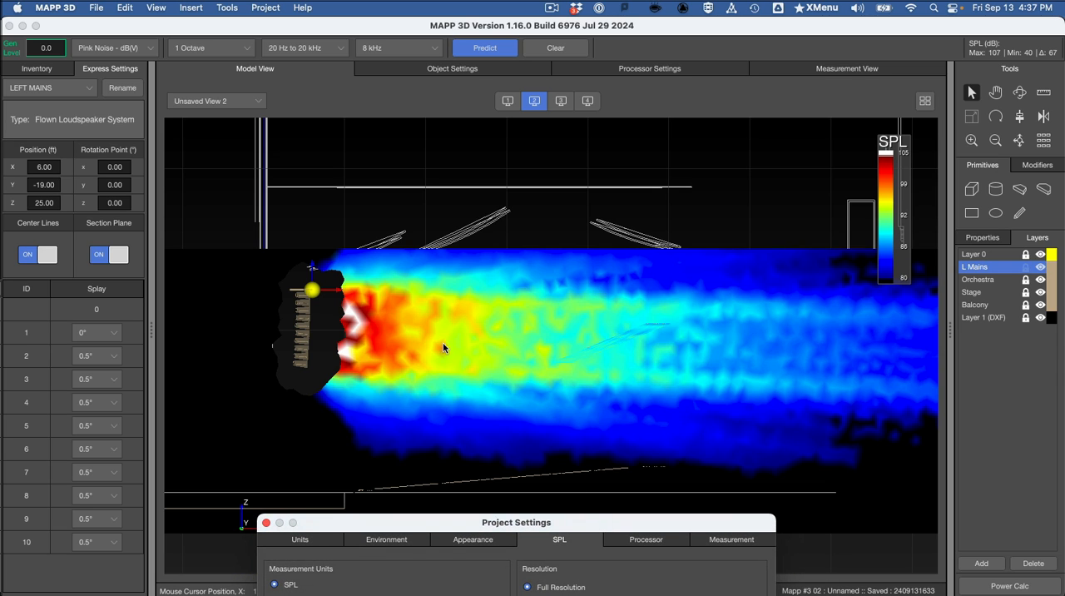
{"action": "left_click_drag", "start_coordinate": [532, 525], "coordinate": [496, 217]}
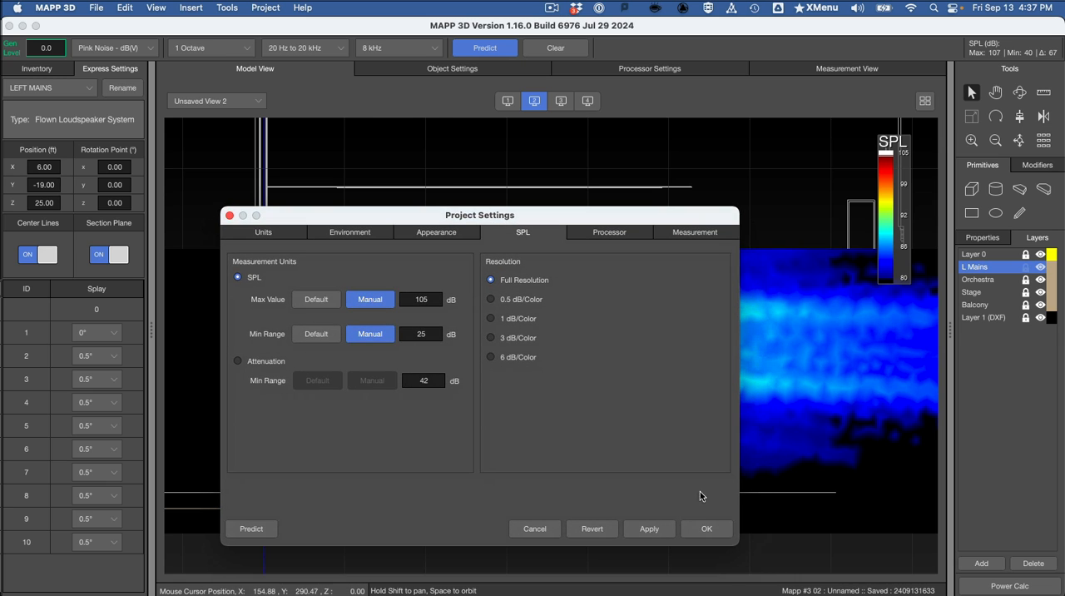
{"action": "left_click", "coordinate": [714, 534]}
Step: Examine the section plane prediction around the array in view 2, and from an angled perspective in view 1
{"action": "scroll", "coordinate": [482, 398], "scroll_direction": "up", "scroll_amount": 5}
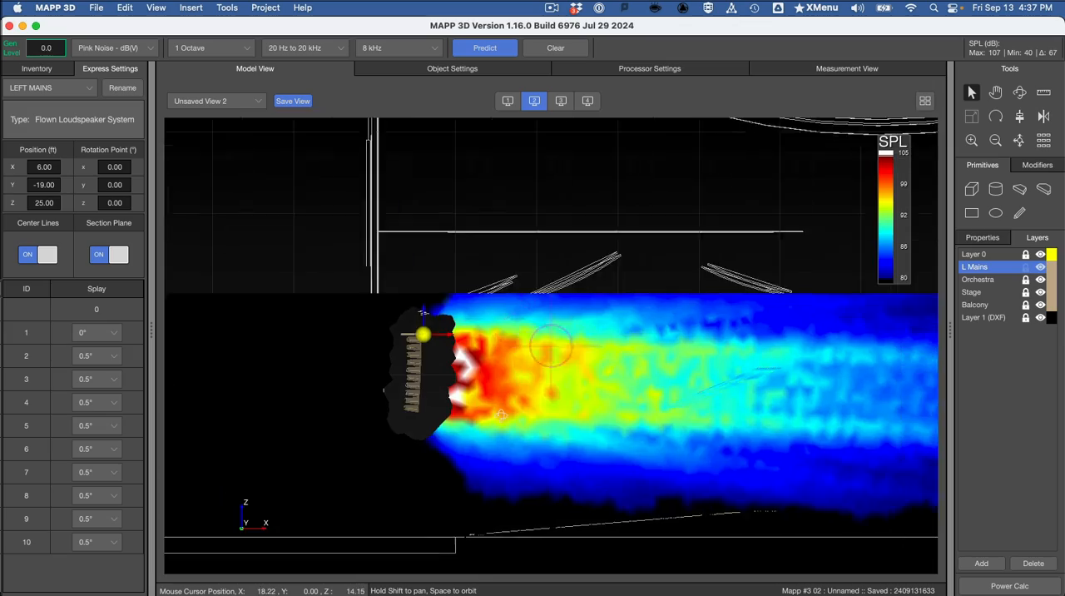
{"action": "left_click_drag", "start_coordinate": [501, 414], "coordinate": [478, 383], "text": "shift"}
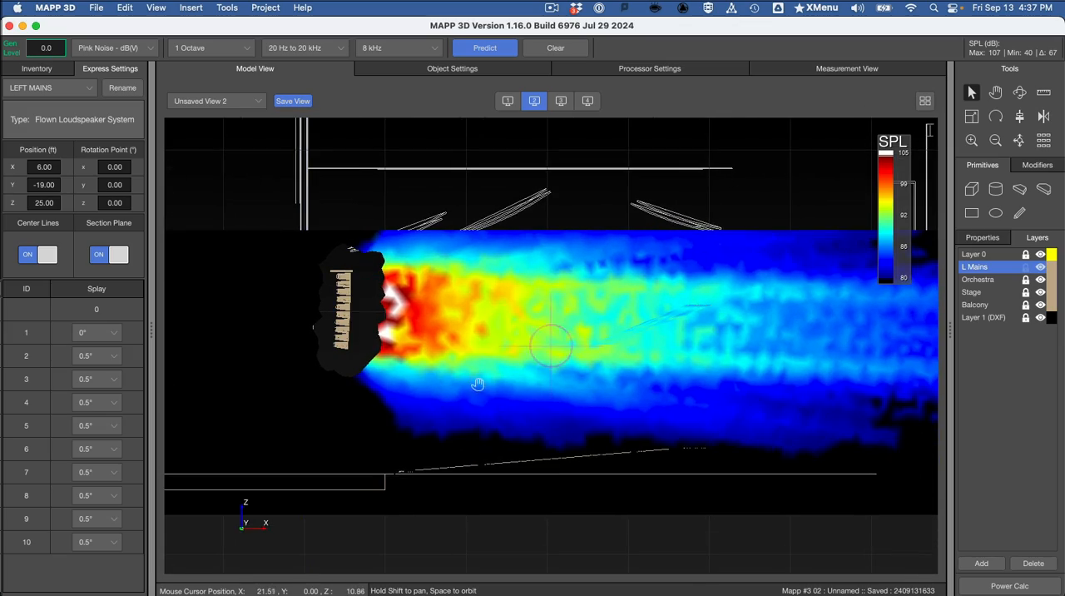
{"action": "left_click", "coordinate": [508, 105]}
{"action": "left_click_drag", "start_coordinate": [539, 370], "coordinate": [482, 367]}
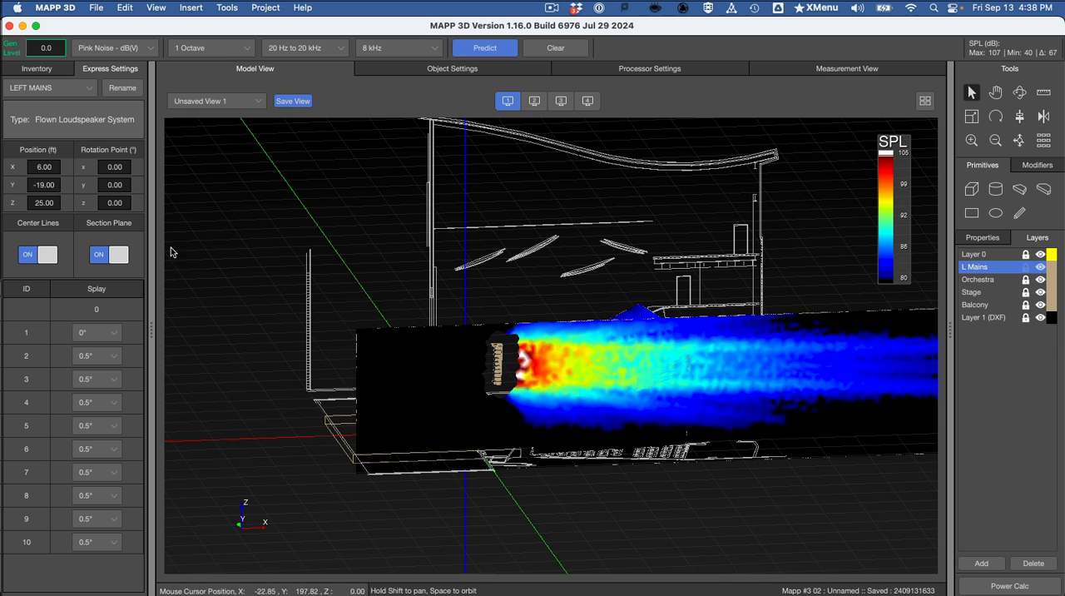
Step: Clear the prediction and hide the Section Plane of the LEFT MAINS array
{"action": "left_click", "coordinate": [105, 258]}
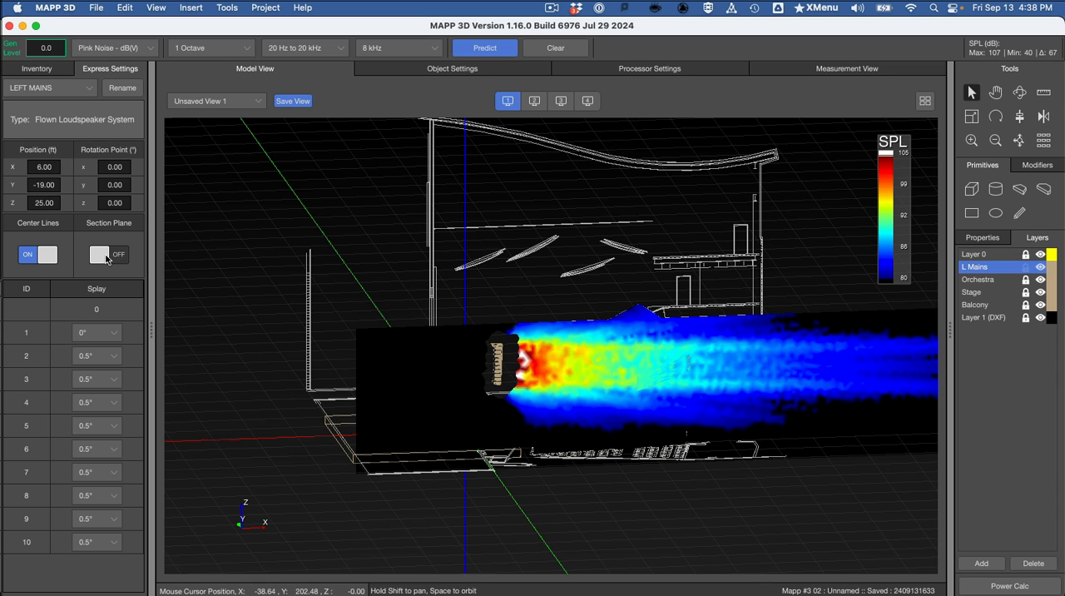
{"action": "left_click", "coordinate": [123, 256]}
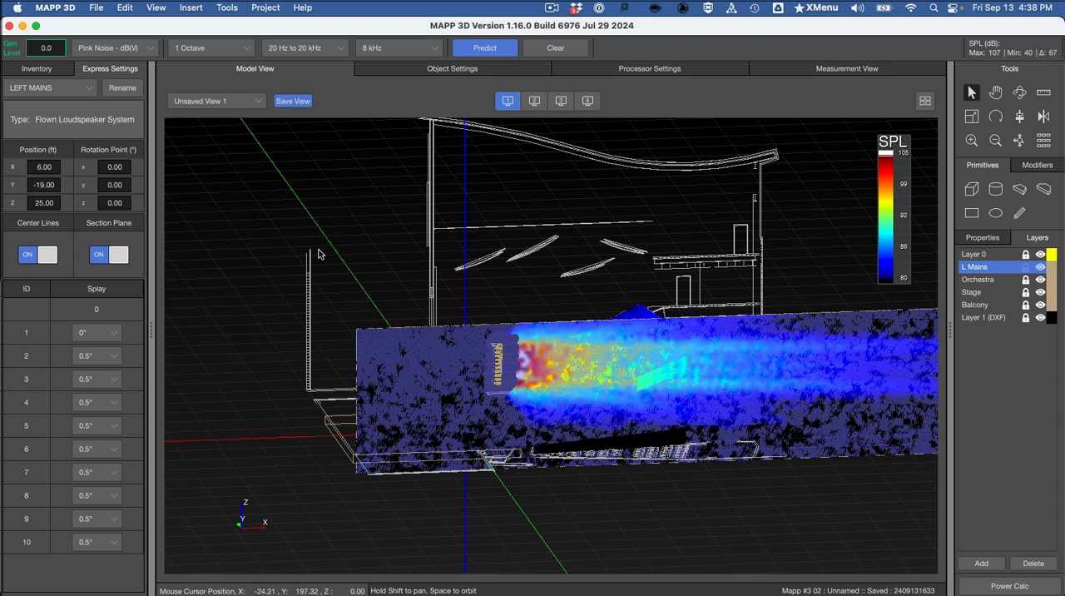
{"action": "left_click", "coordinate": [571, 46]}
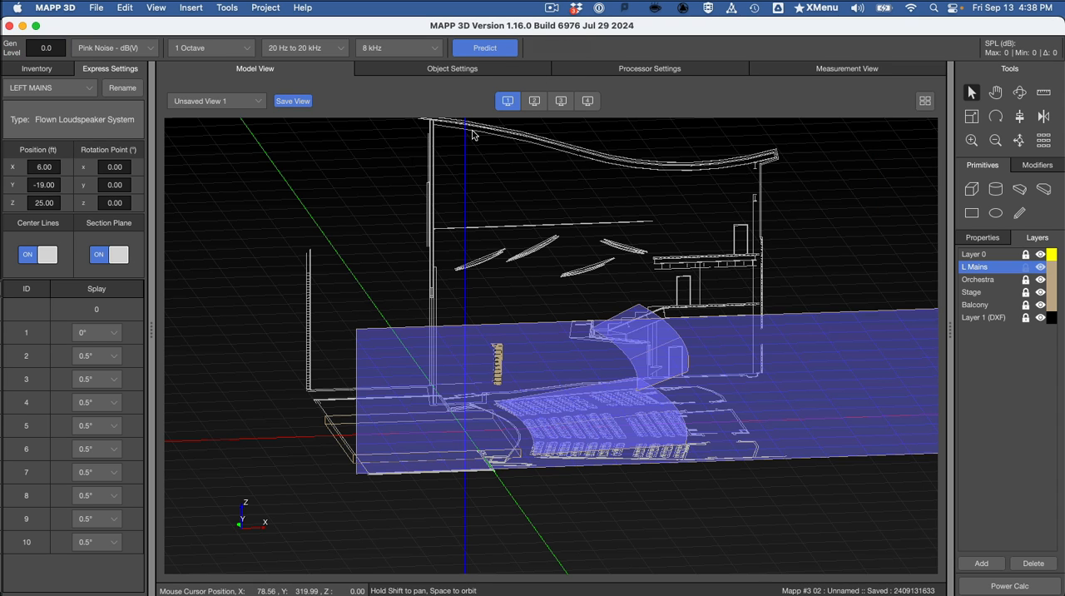
{"action": "left_click", "coordinate": [106, 258]}
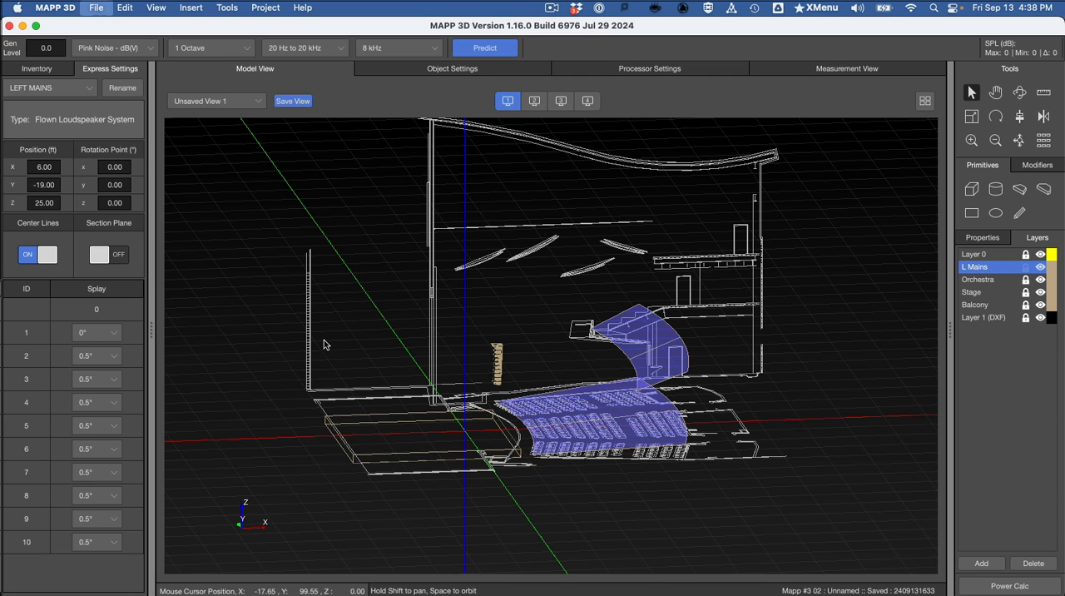
Step: Read the assignment's multi-View instruction in Preview, and return to MAPP 3D
{"action": "key", "text": "super+Tab"}
{"action": "scroll", "coordinate": [491, 364], "scroll_direction": "down", "scroll_amount": 3}
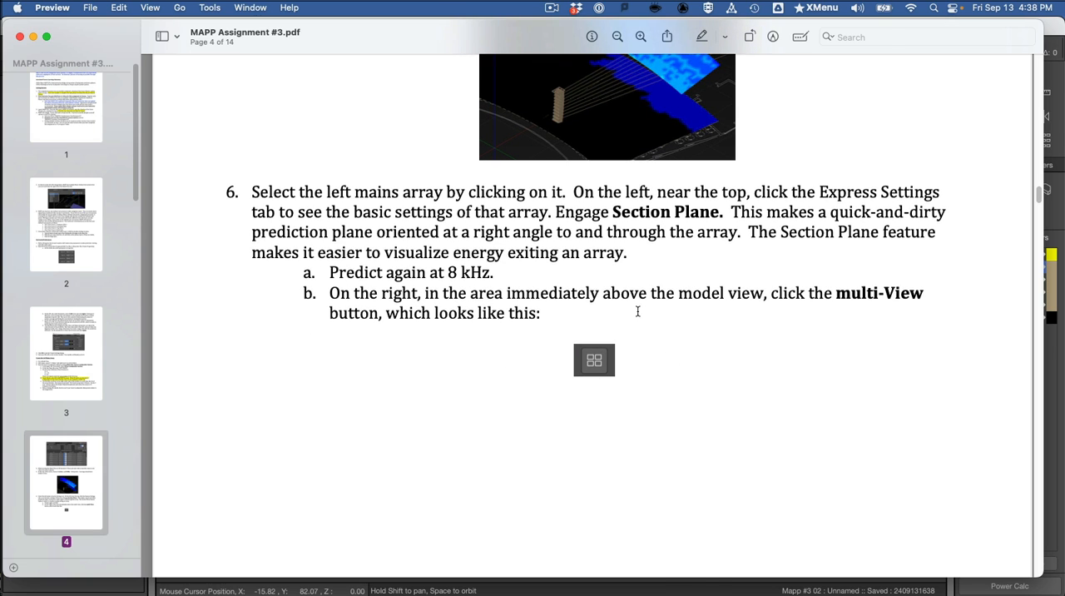
{"action": "key", "text": "super+Tab"}
Step: Turn the LEFT MAINS Section Plane back on, and predict again at 8 kHz, showing the result in view 1
{"action": "left_click", "coordinate": [108, 255]}
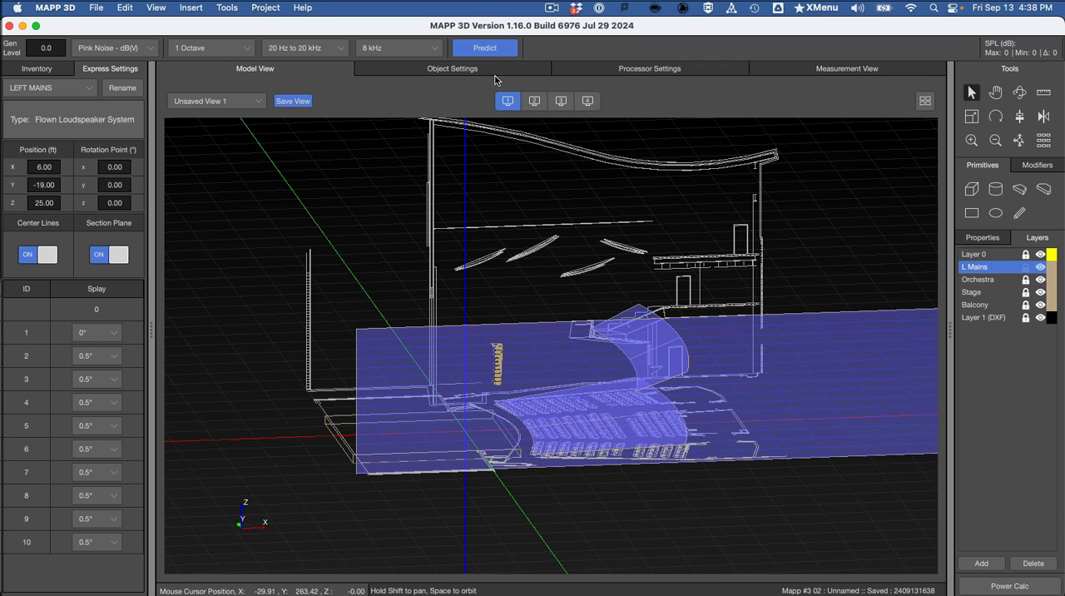
{"action": "left_click", "coordinate": [484, 48]}
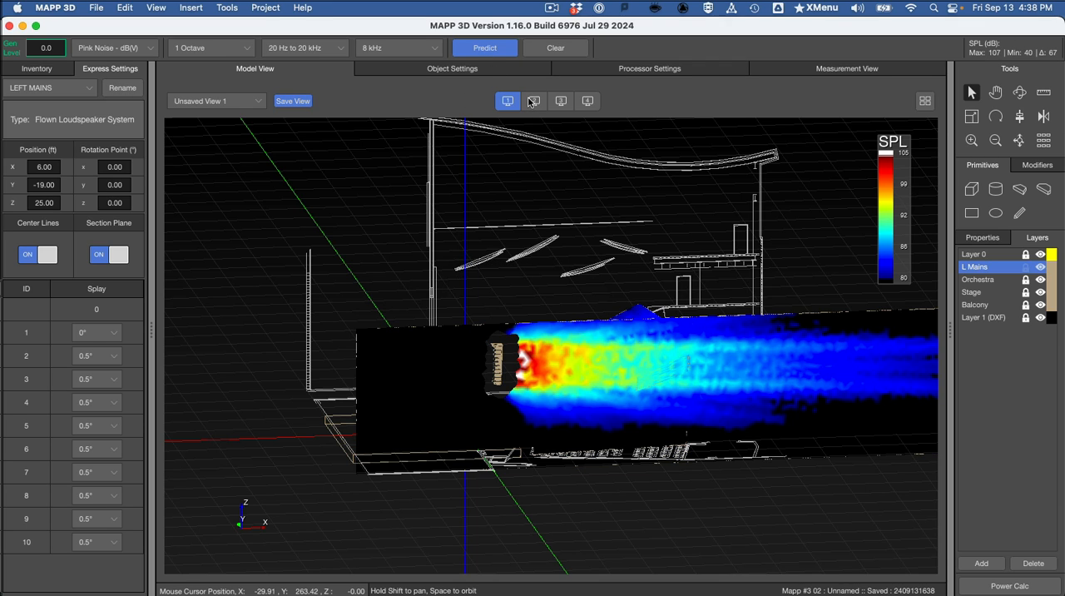
{"action": "left_click_drag", "start_coordinate": [486, 338], "coordinate": [515, 318]}
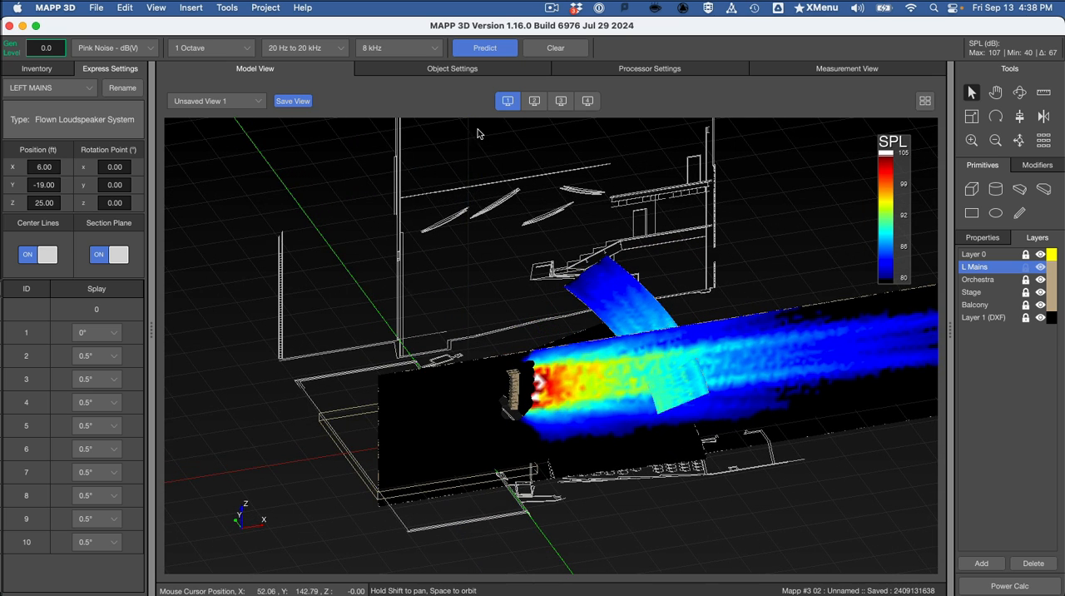
{"action": "left_click", "coordinate": [532, 101]}
{"action": "left_click", "coordinate": [509, 101]}
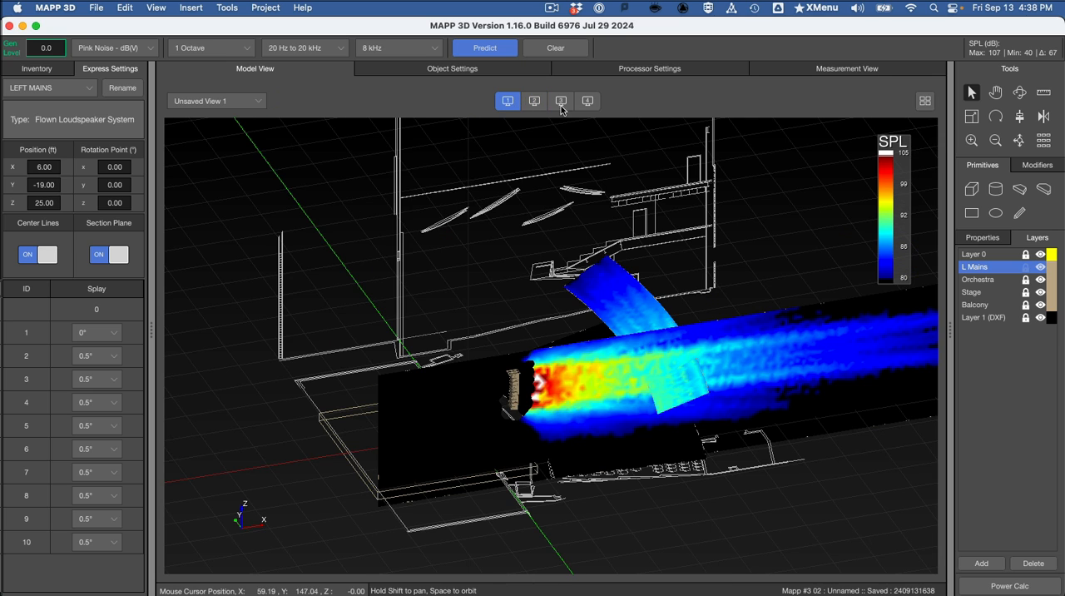
Step: Show the prediction in multi-view, and frame the theater in the top, back and perspective views
{"action": "left_click", "coordinate": [924, 102]}
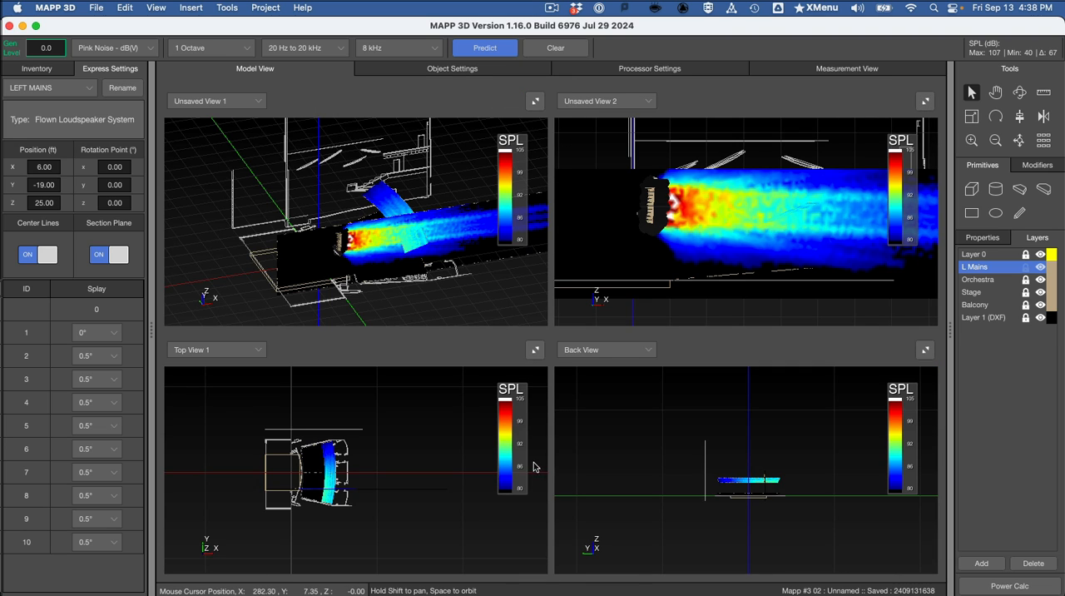
{"action": "scroll", "coordinate": [384, 466], "scroll_direction": "up", "scroll_amount": 5}
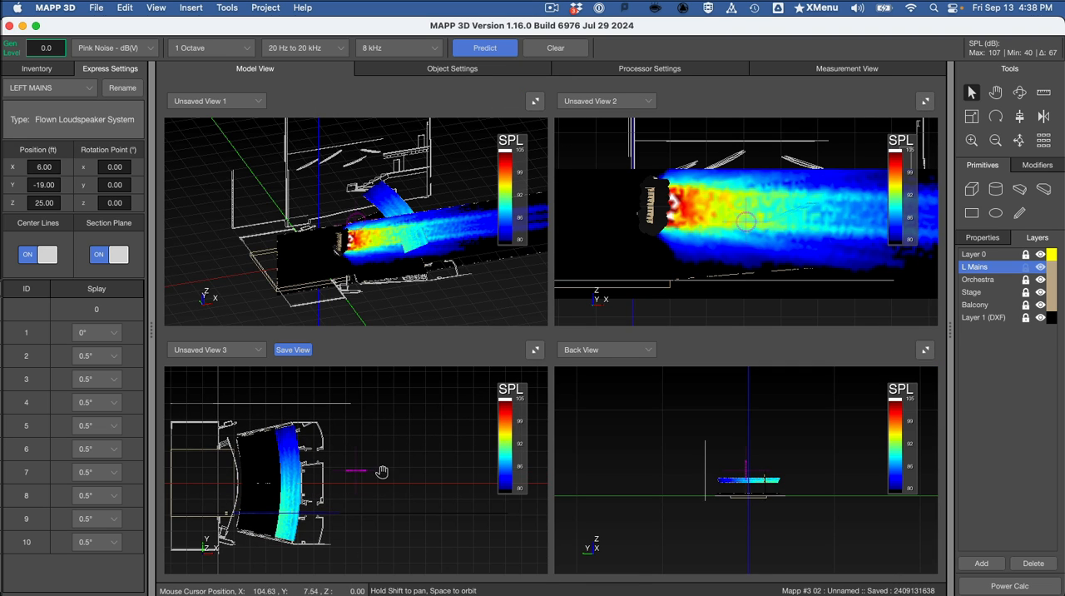
{"action": "left_click_drag", "start_coordinate": [382, 472], "coordinate": [473, 458], "text": "shift"}
{"action": "scroll", "coordinate": [471, 466], "scroll_direction": "up", "scroll_amount": 3}
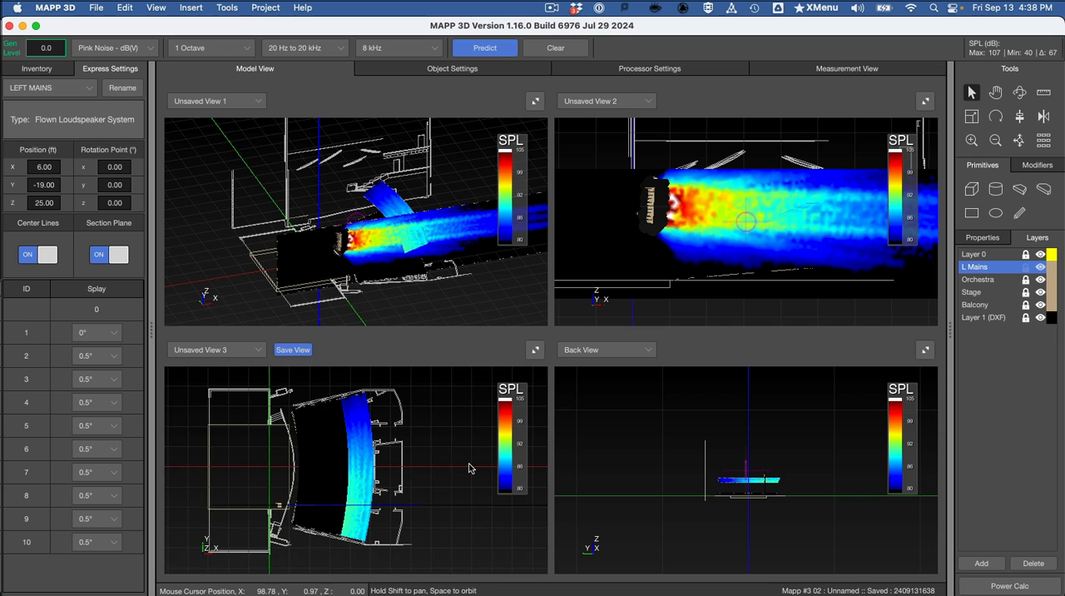
{"action": "scroll", "coordinate": [469, 468], "scroll_direction": "down", "scroll_amount": 2}
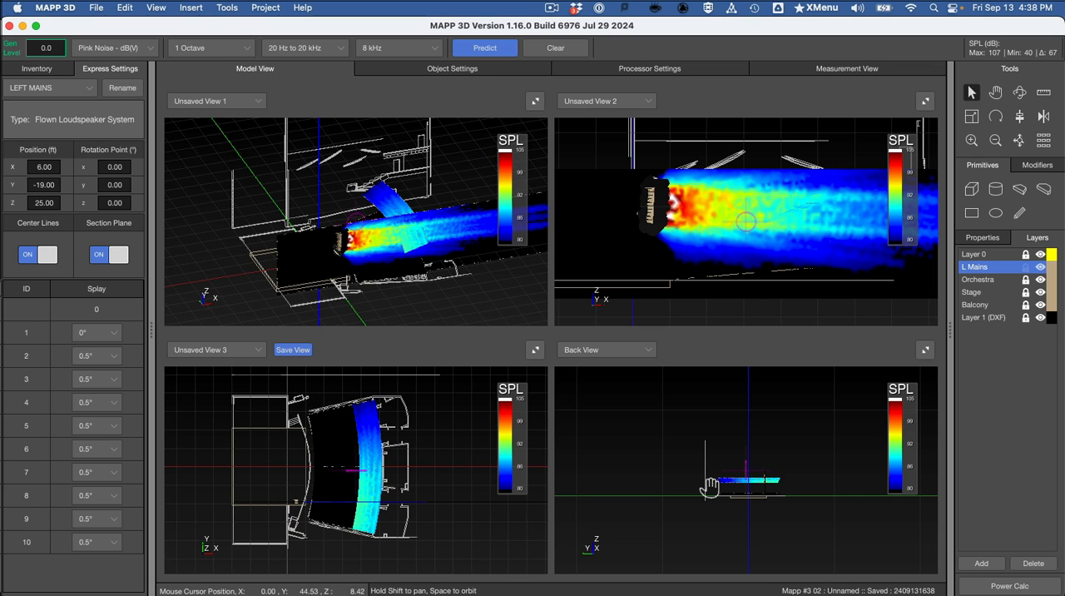
{"action": "scroll", "coordinate": [709, 490], "scroll_direction": "up", "scroll_amount": 5}
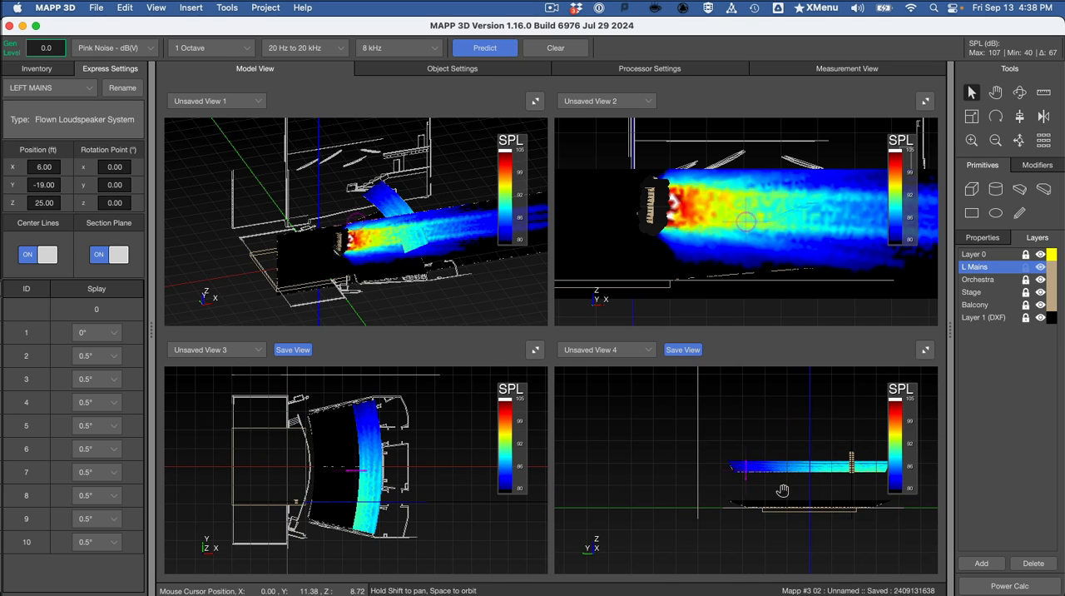
{"action": "left_click_drag", "start_coordinate": [782, 491], "coordinate": [721, 517], "text": "shift"}
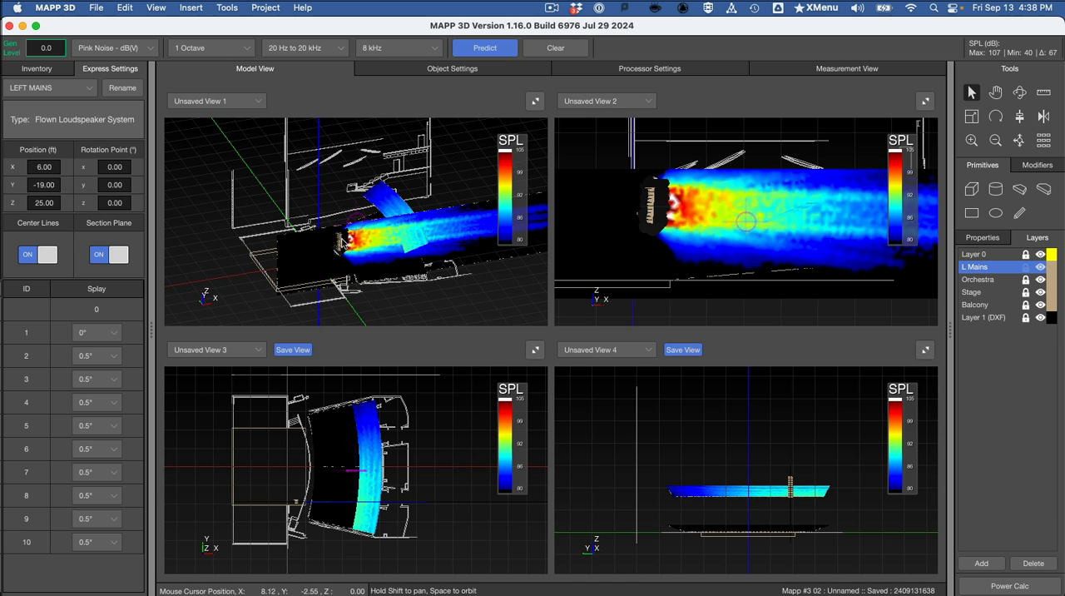
{"action": "left_click_drag", "start_coordinate": [422, 238], "coordinate": [392, 258]}
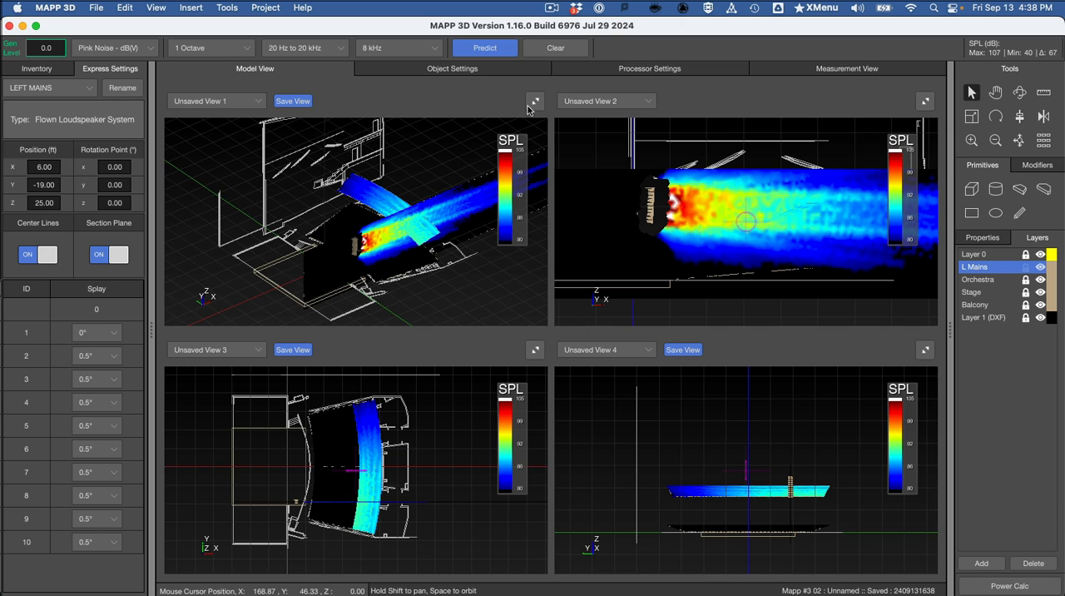
Step: Exit multi-view by expanding view 1, without saving a custom view
{"action": "left_click", "coordinate": [298, 104]}
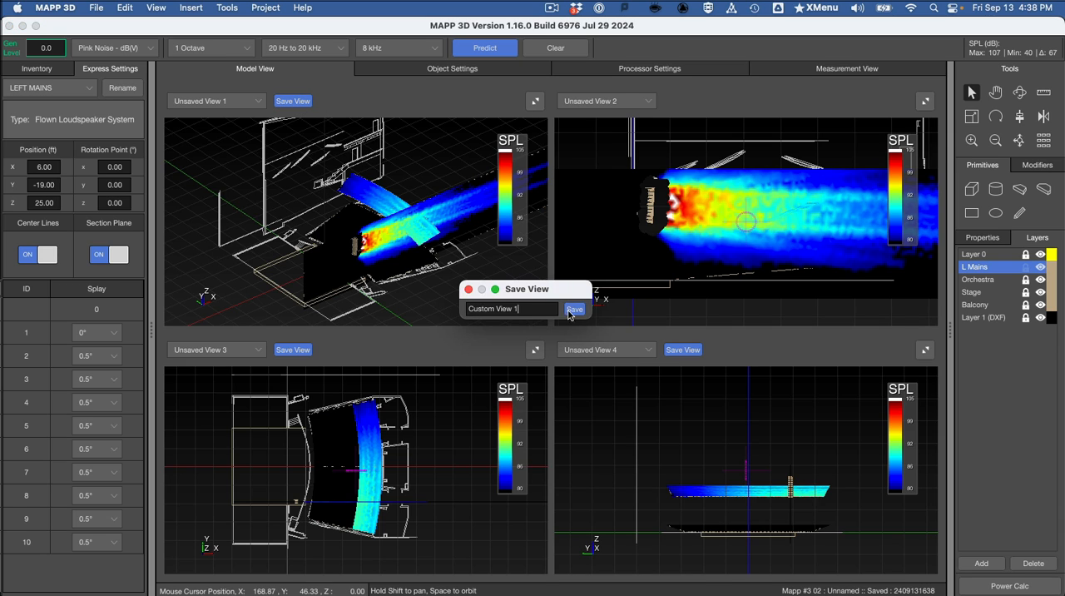
{"action": "left_click", "coordinate": [467, 288]}
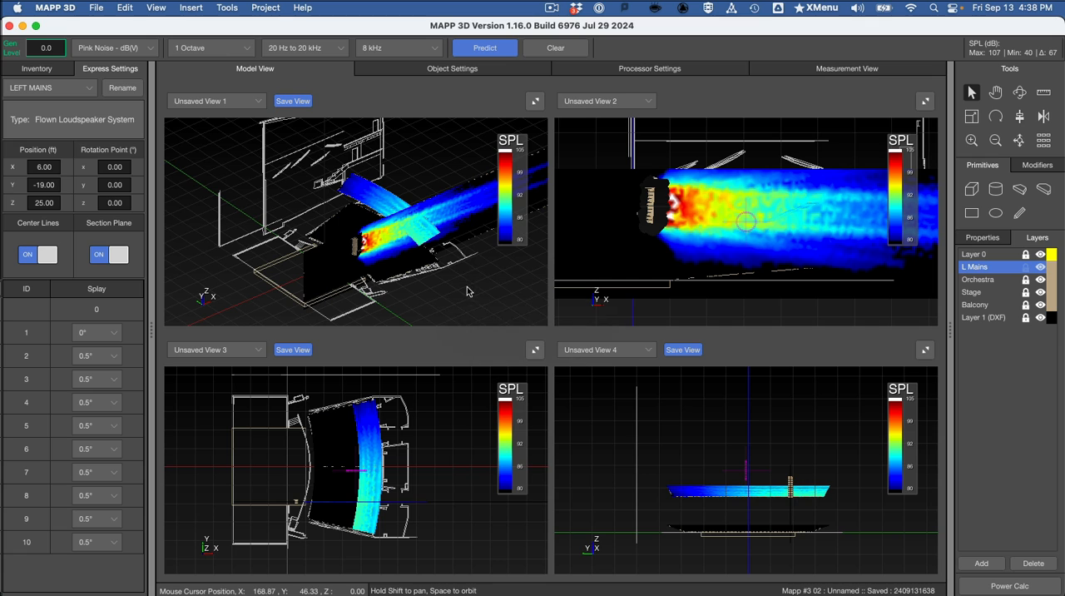
{"action": "left_click", "coordinate": [534, 102]}
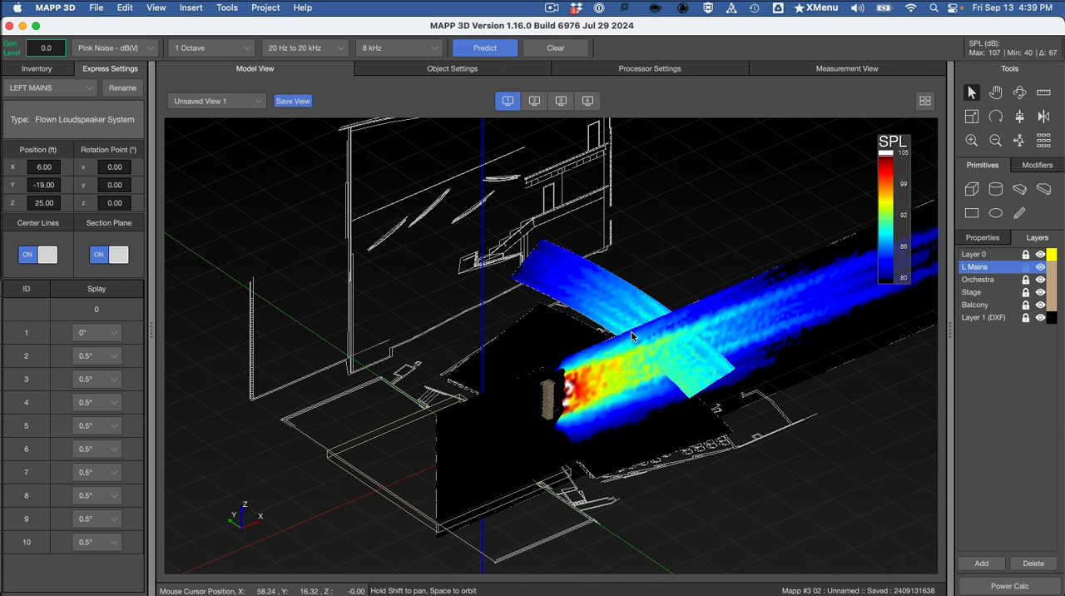
Step: Clear the 8 kHz prediction and disable the Section Plane of the LEFT MAINS array
{"action": "left_click", "coordinate": [556, 48]}
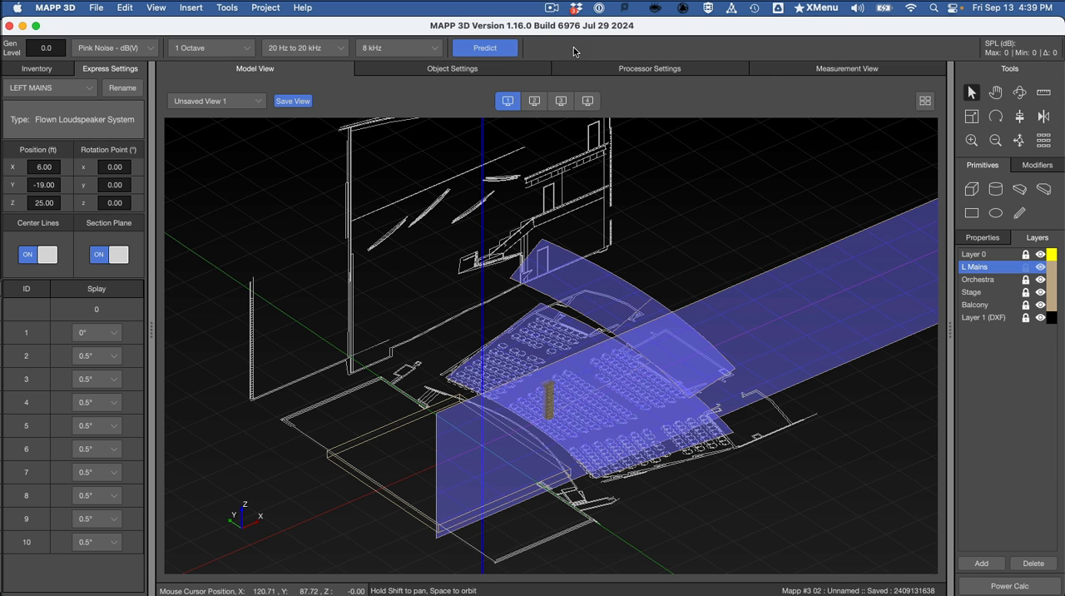
{"action": "left_click", "coordinate": [99, 252]}
Step: Switch to Preview and read the assignment's instructions for articulating the array, up to enabling Center Lines
{"action": "key", "text": "super+Tab"}
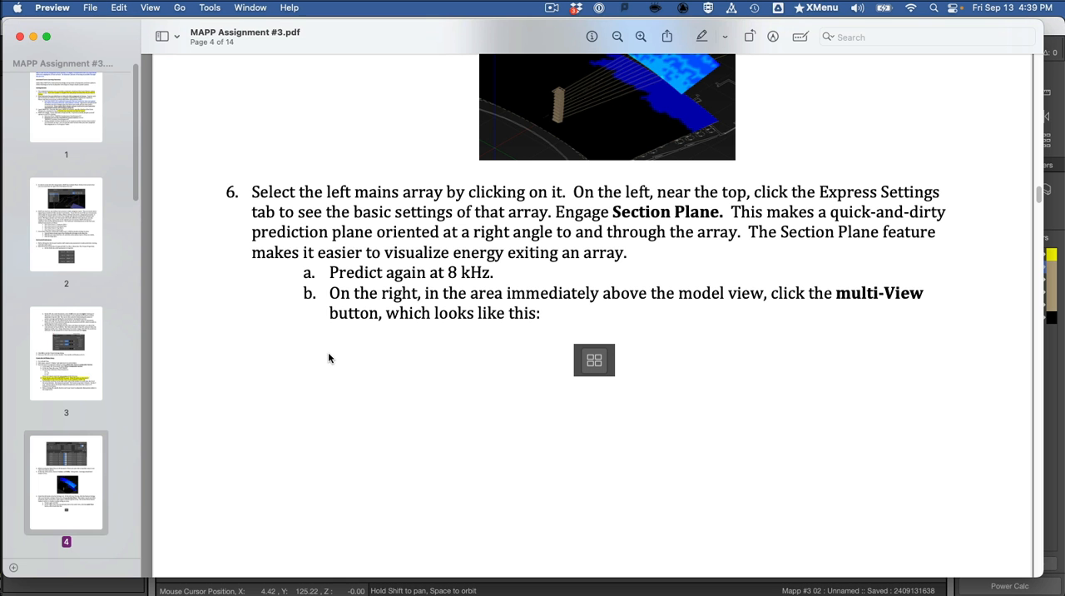
{"action": "scroll", "coordinate": [335, 357], "scroll_direction": "down", "scroll_amount": 10}
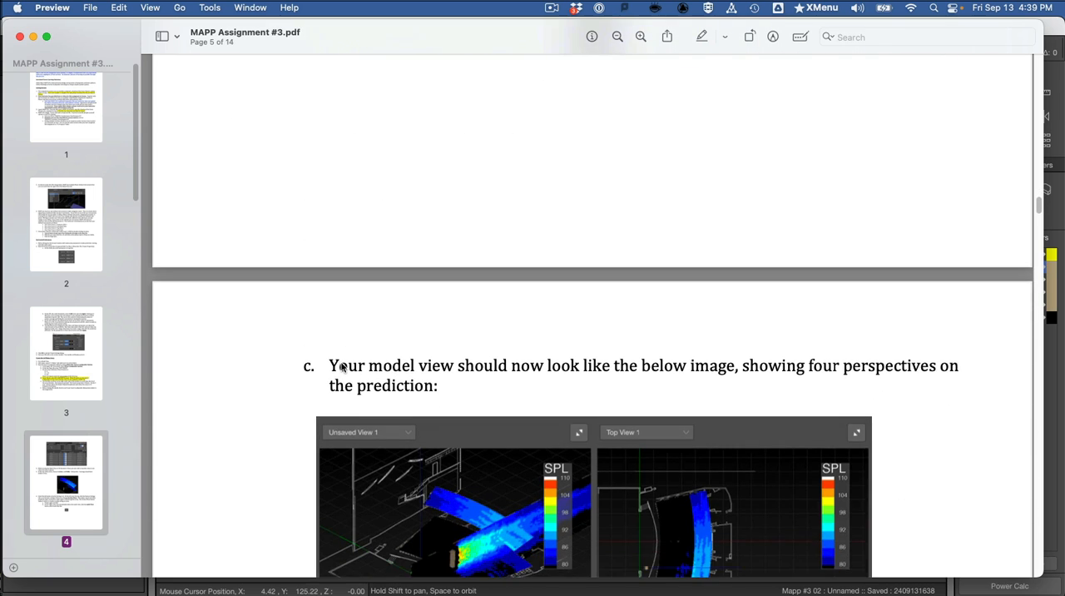
{"action": "scroll", "coordinate": [340, 366], "scroll_direction": "down", "scroll_amount": 10}
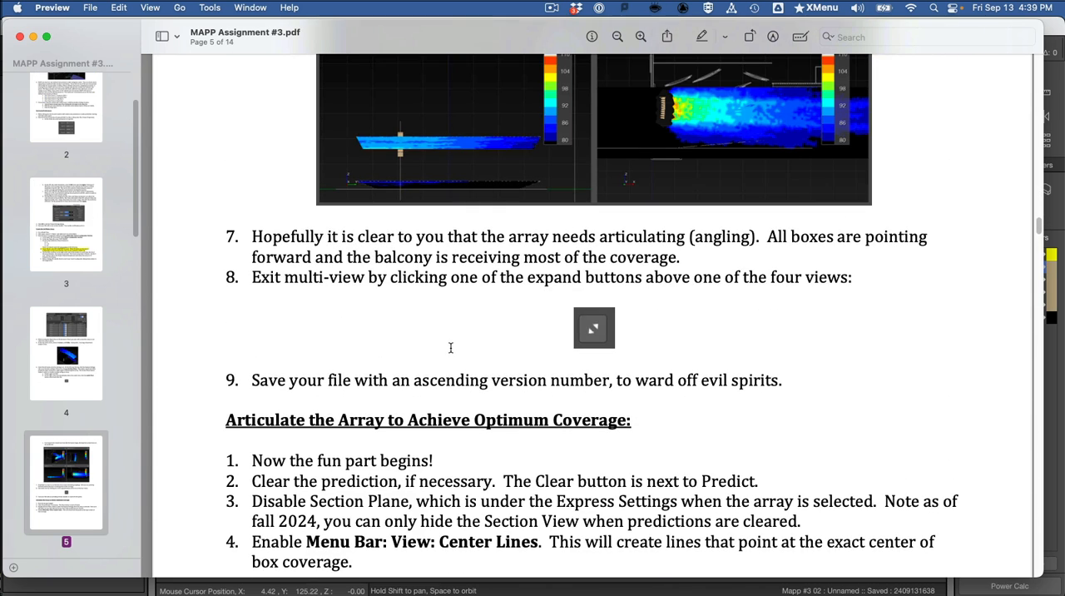
{"action": "scroll", "coordinate": [459, 334], "scroll_direction": "down", "scroll_amount": 5}
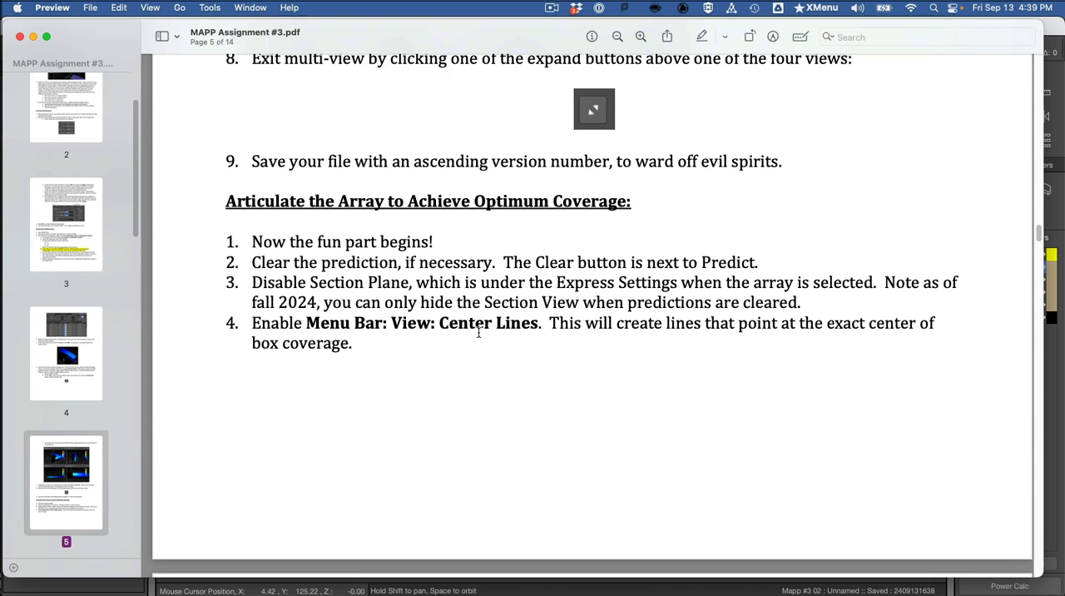